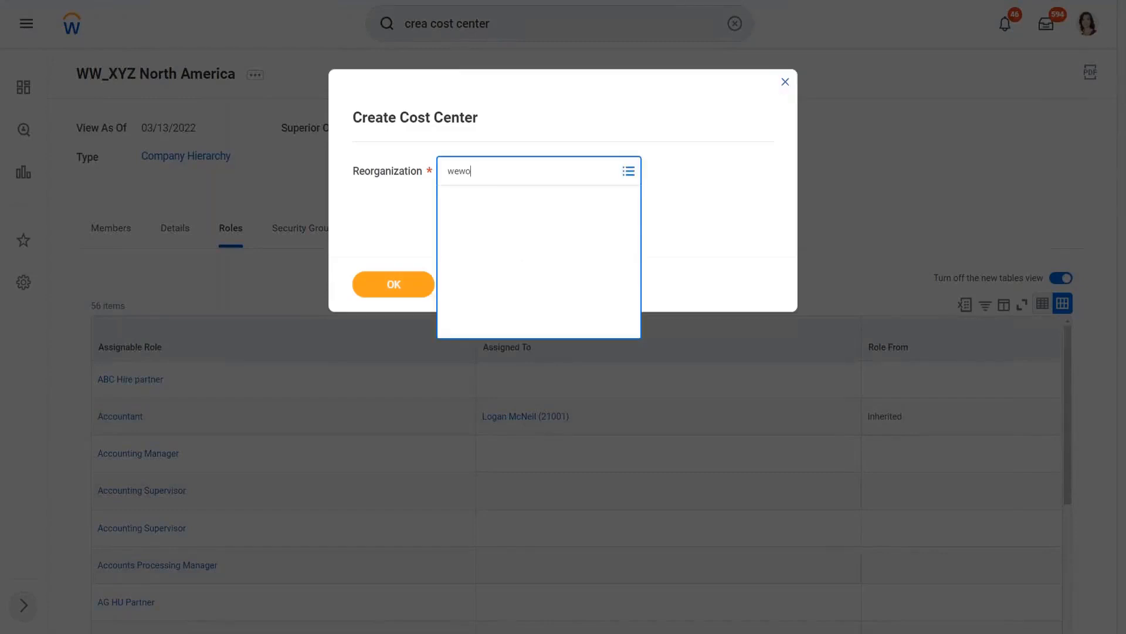
Start the new cost center under the WeWork (03/07/2022) reorganization and name it WW_XYZ Sales
key("Return")
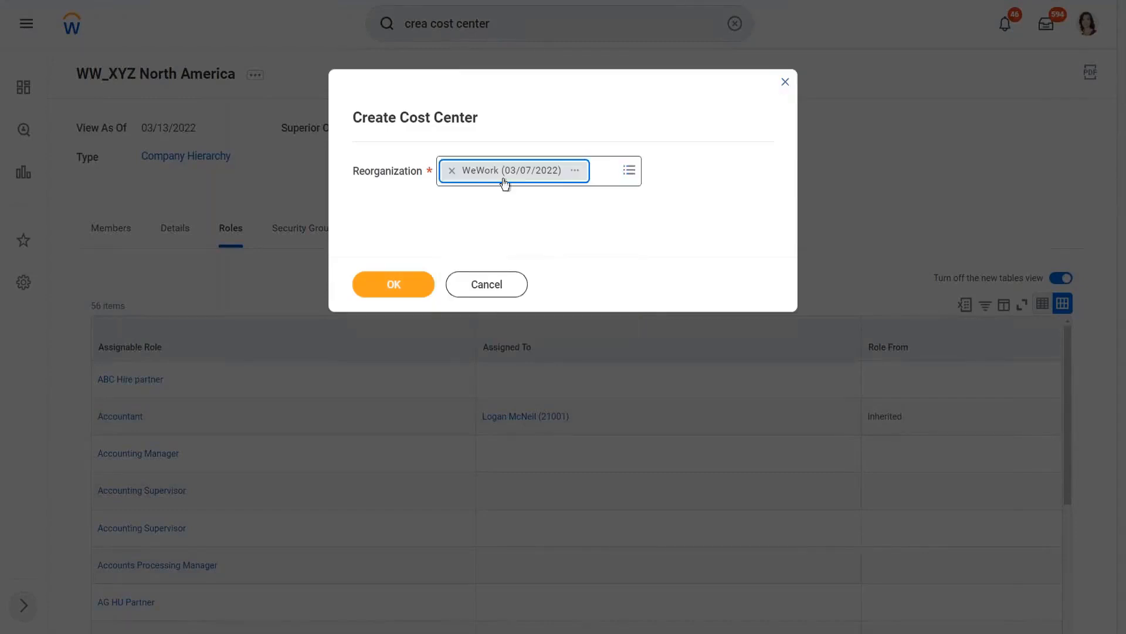
left_click(388, 293)
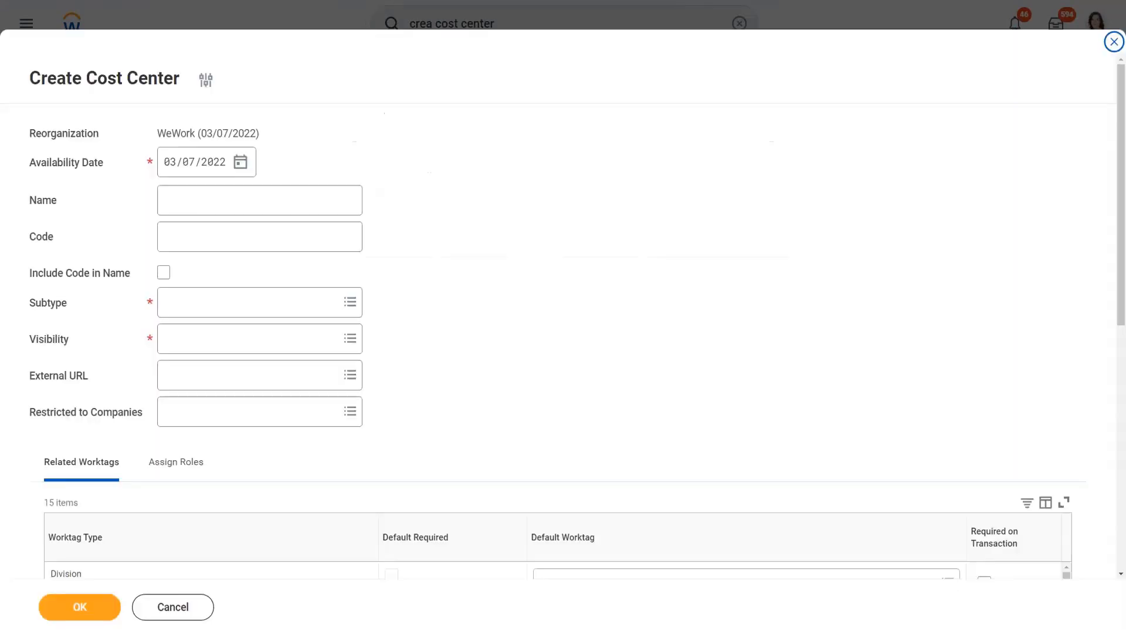
left_click(188, 200)
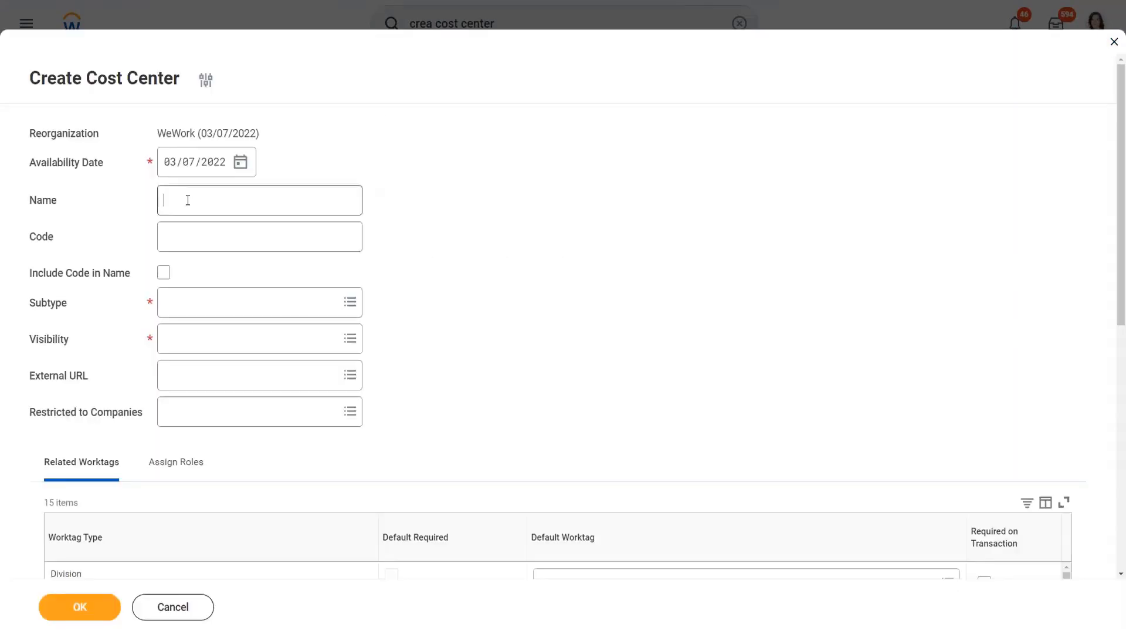
type("WW_")
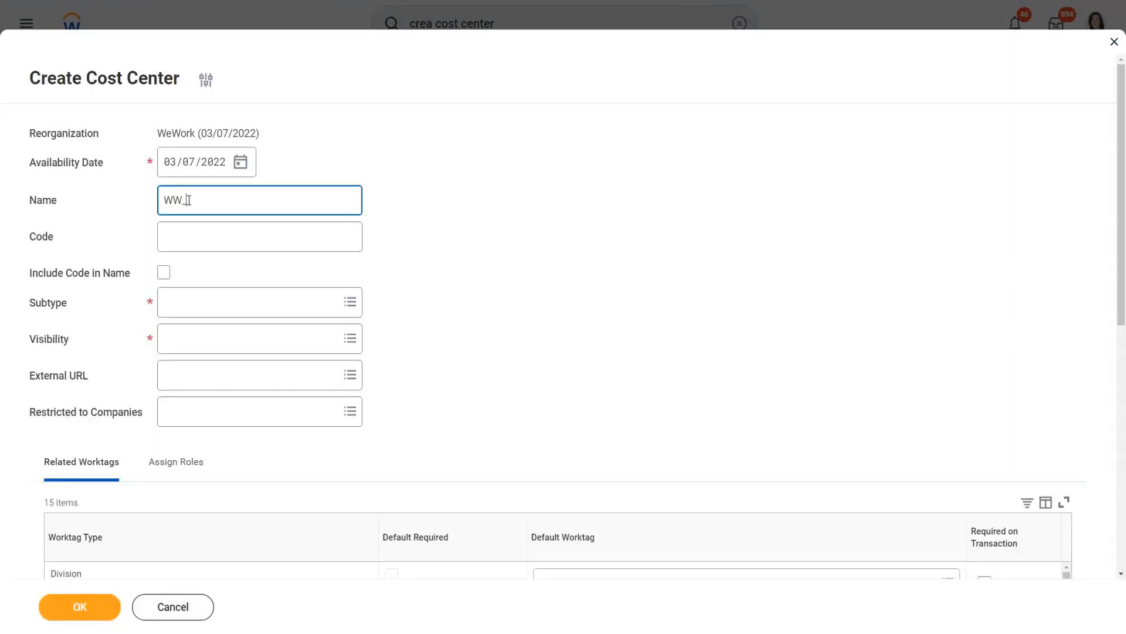
type("XYZ Sales")
Set the cost center's subtype to Cost Center and its visibility to Everyone, and submit it
left_click(203, 309)
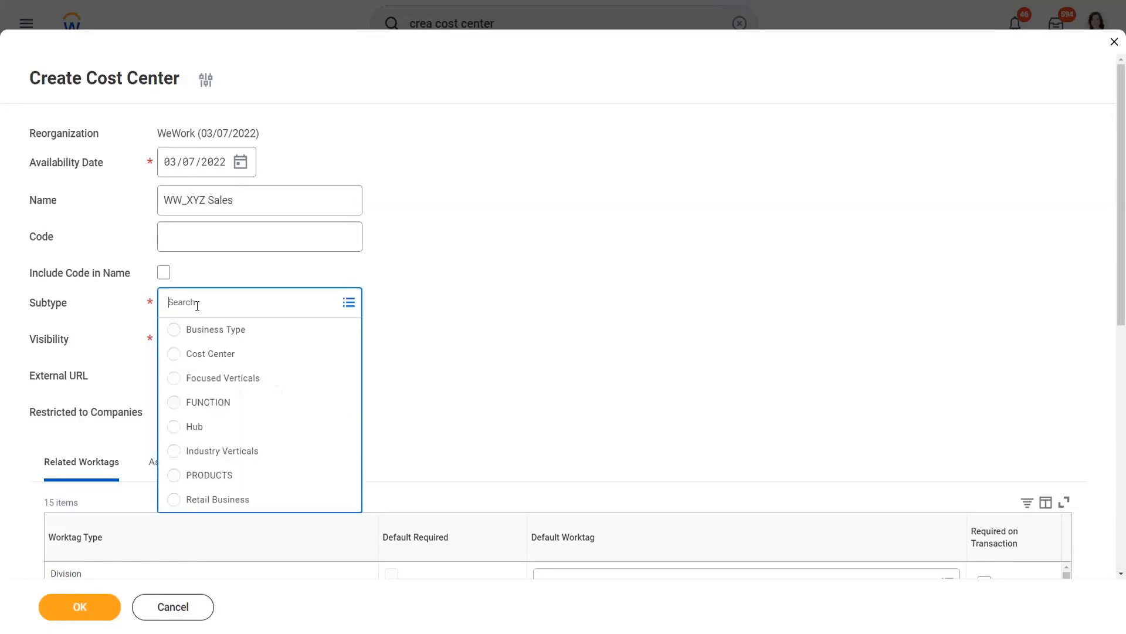
left_click(228, 354)
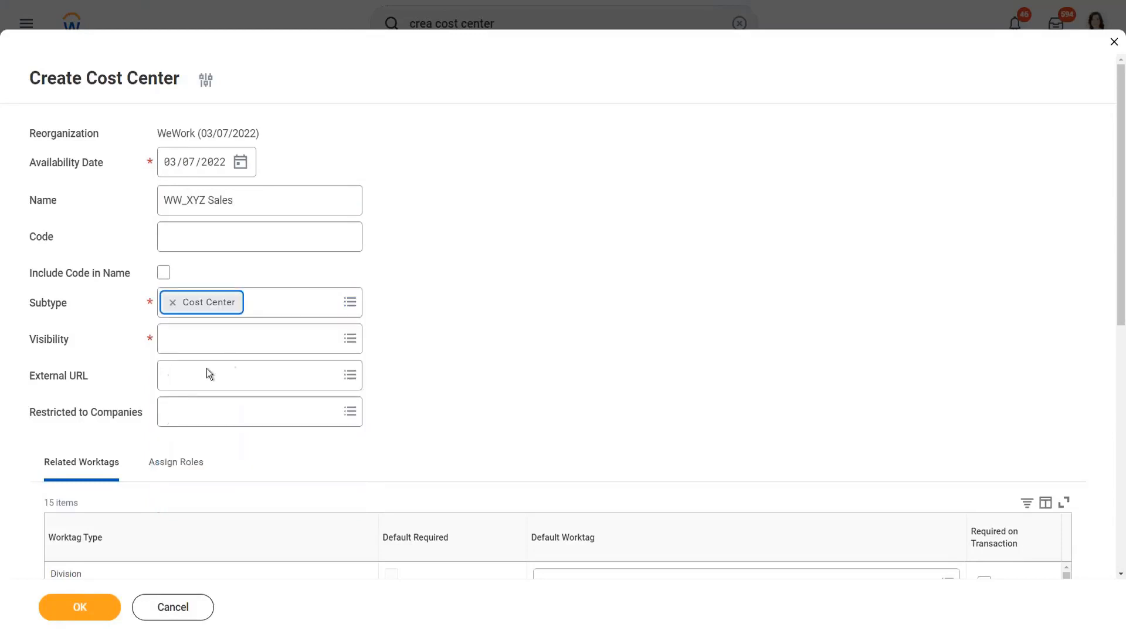
left_click(188, 340)
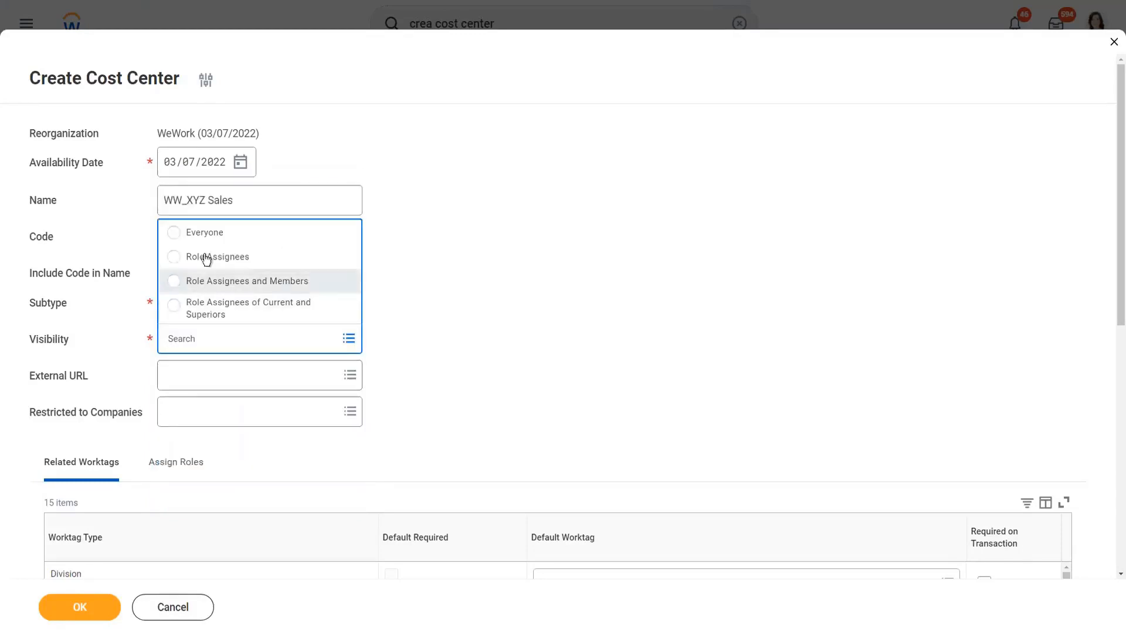
left_click(220, 233)
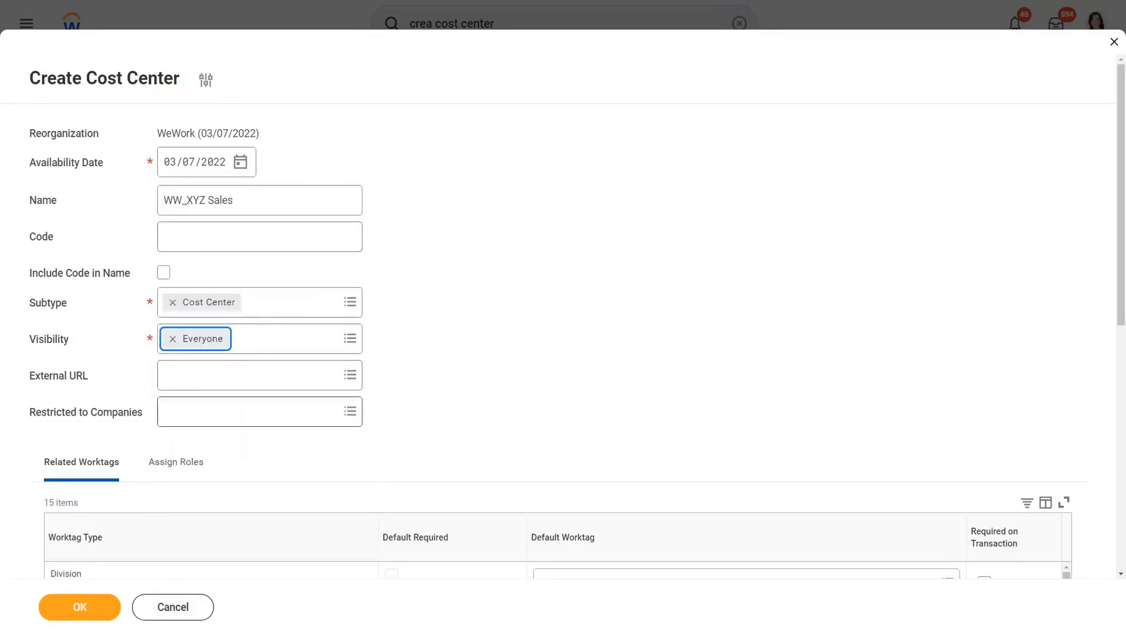
scroll(291, 416, "down", 5)
left_click(69, 601)
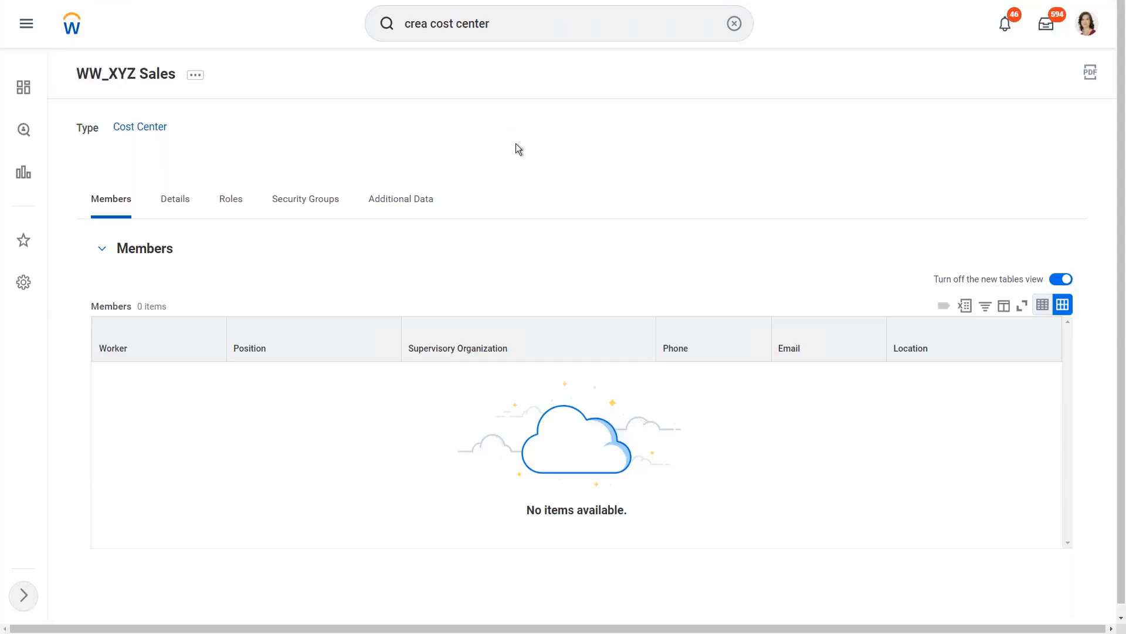
Search for 1001 and open the 1001 WW_XYZ Motors supervisory organization
left_click(508, 25)
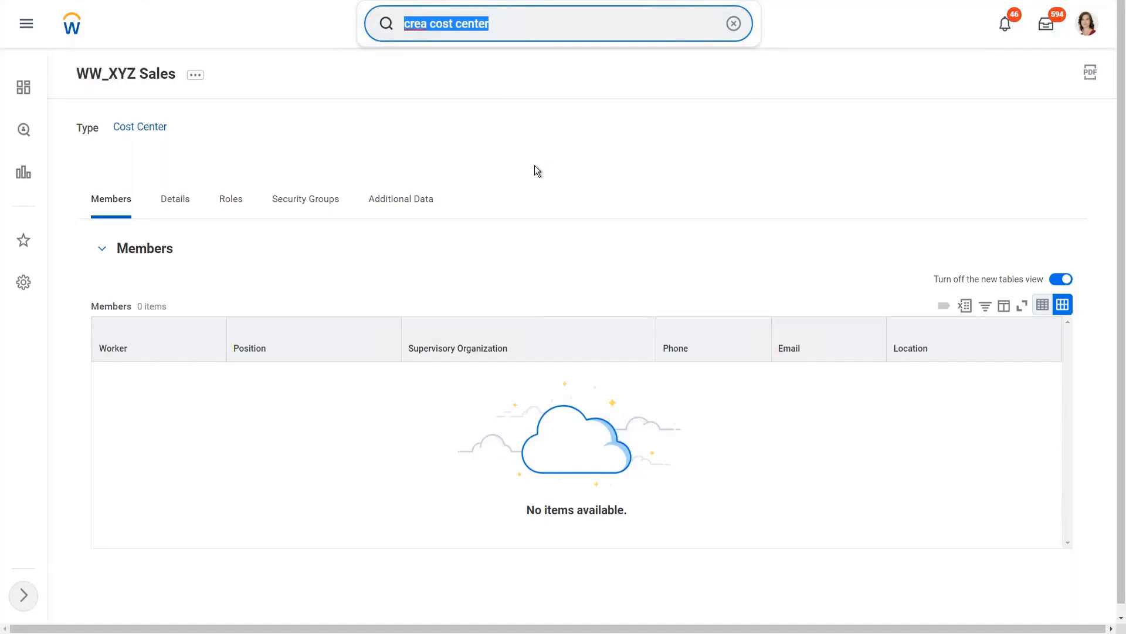
type("ww_")
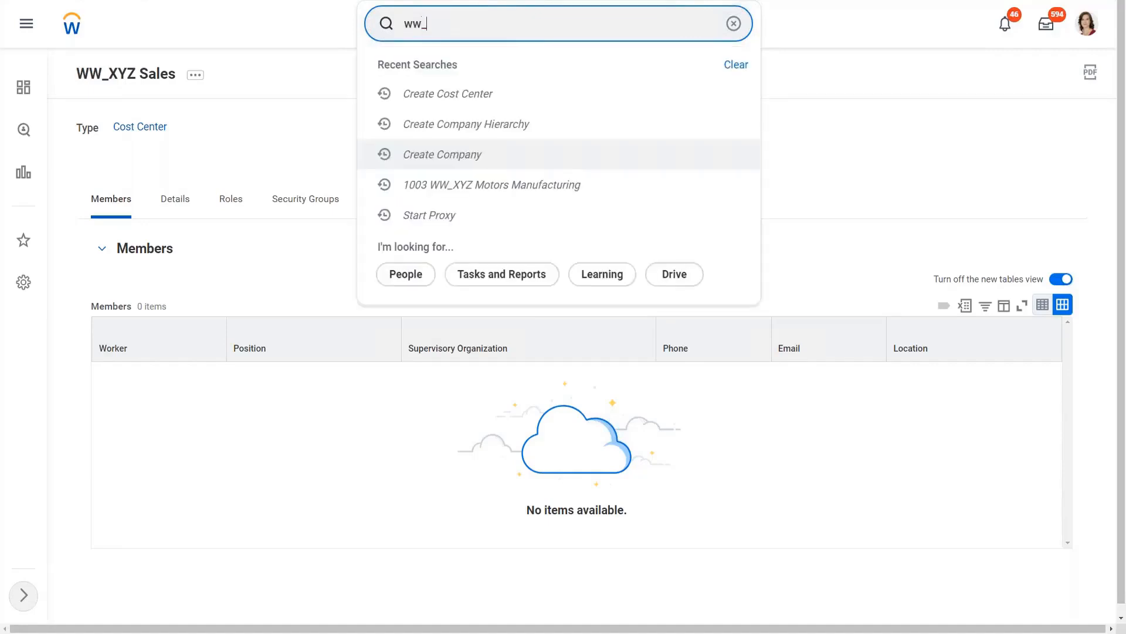
type("x")
key("BackSpace")
key("BackSpace")
key("BackSpace")
key("BackSpace")
type("1001")
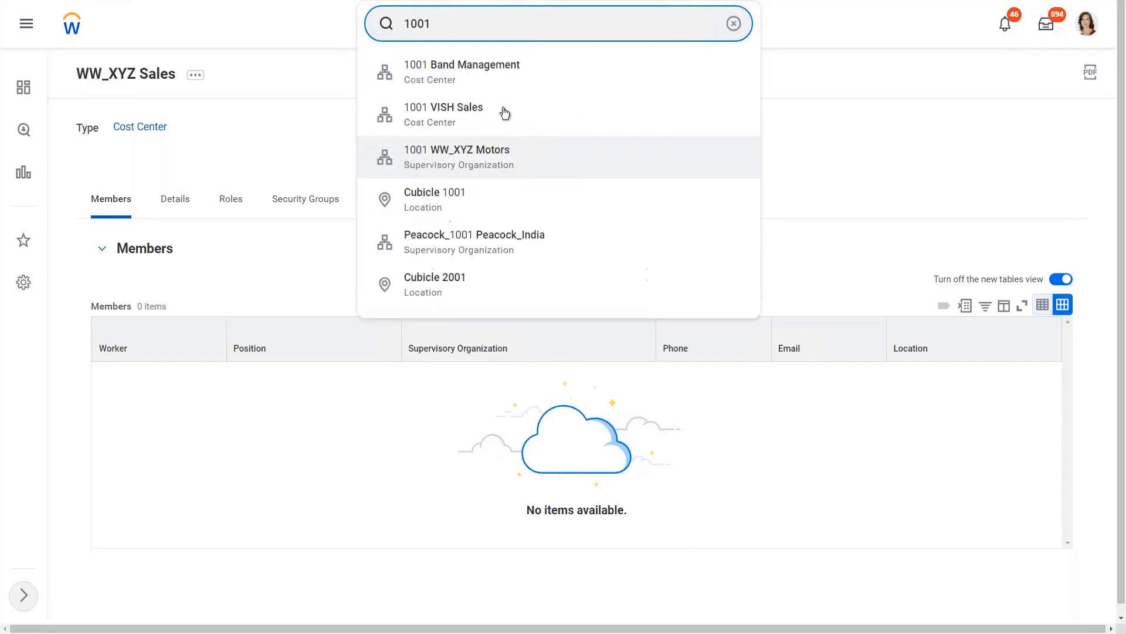
left_click(492, 162)
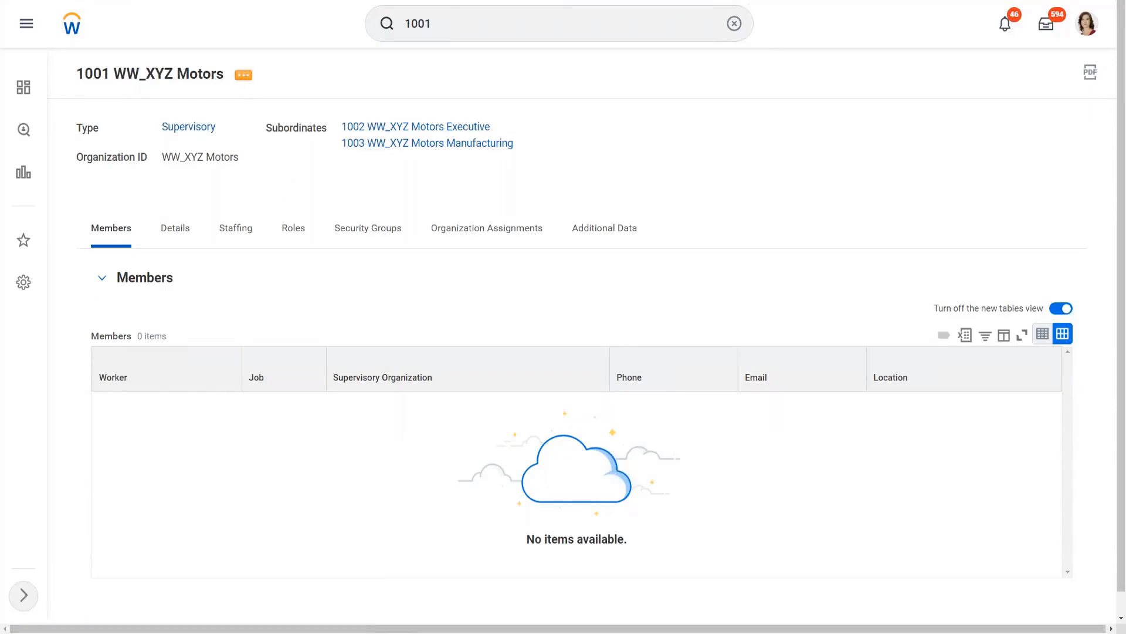
Open the 1001 WW_XYZ Motors supervisory organization for editing
left_click(244, 75)
mouse_move(315, 136)
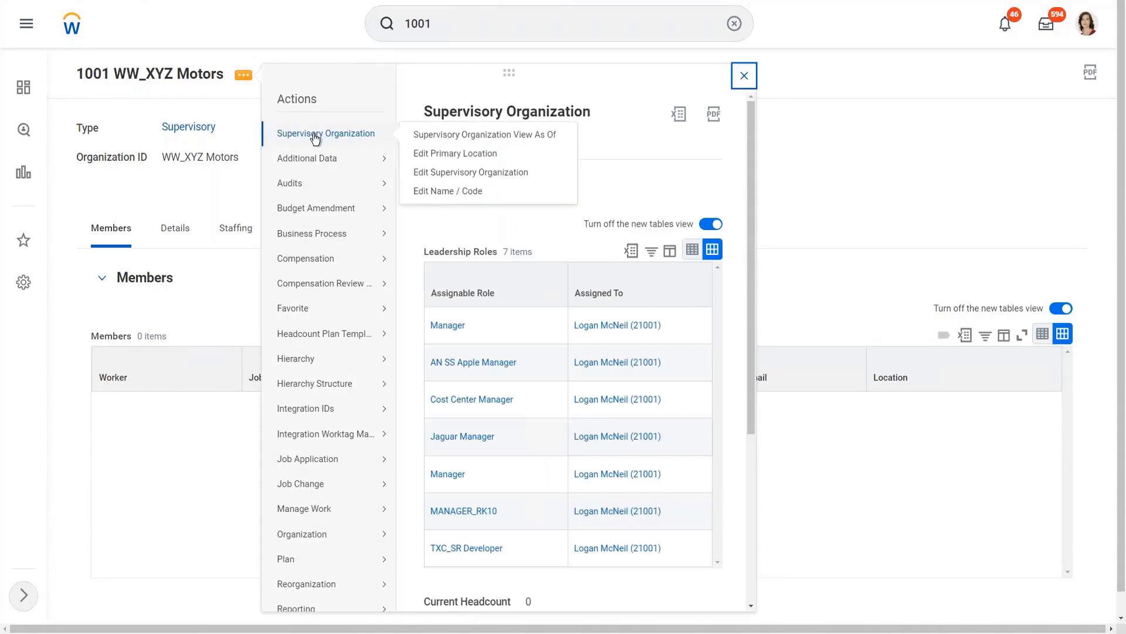
left_click(474, 174)
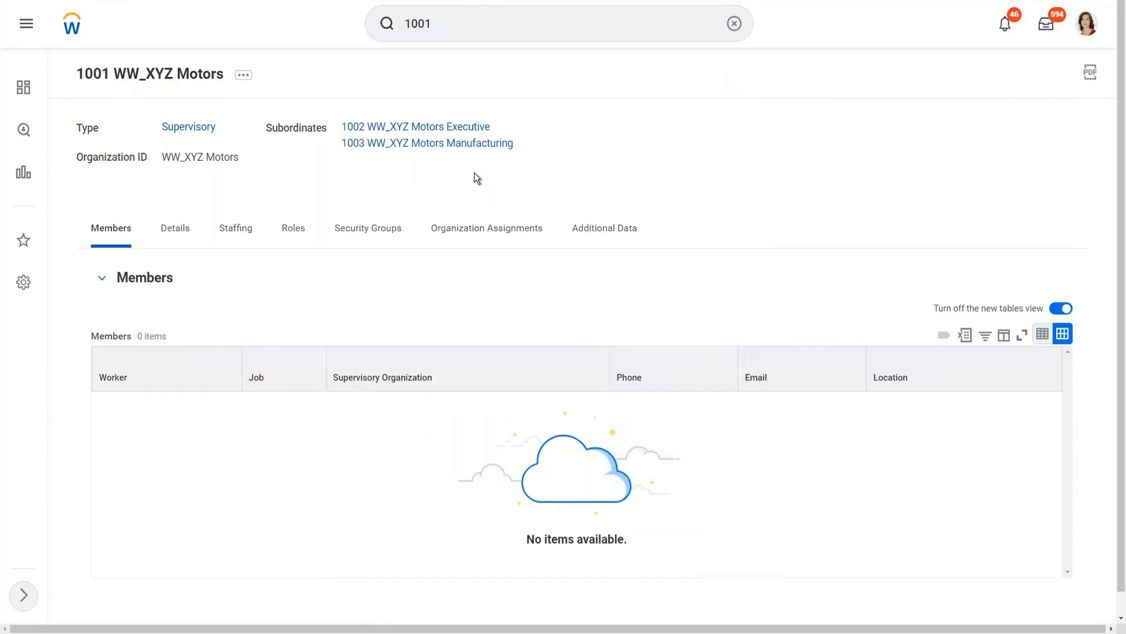
Set the allowed organization for the Company type to WW_XYZ Group of Companies in the organization assignments
scroll(484, 191, "down", 7)
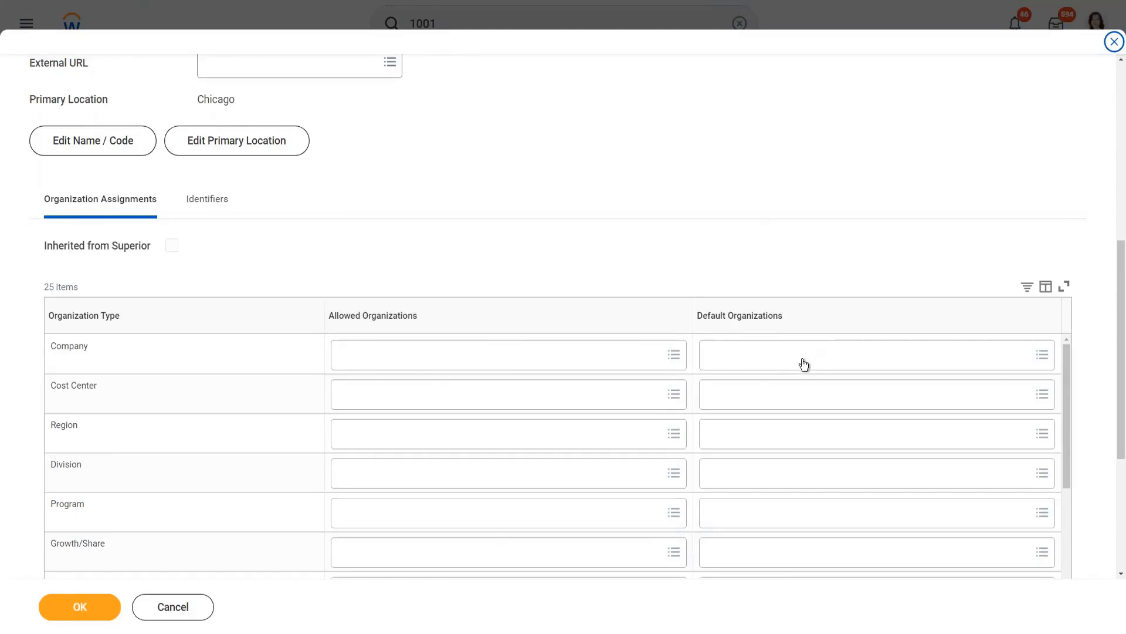
mouse_move(804, 364)
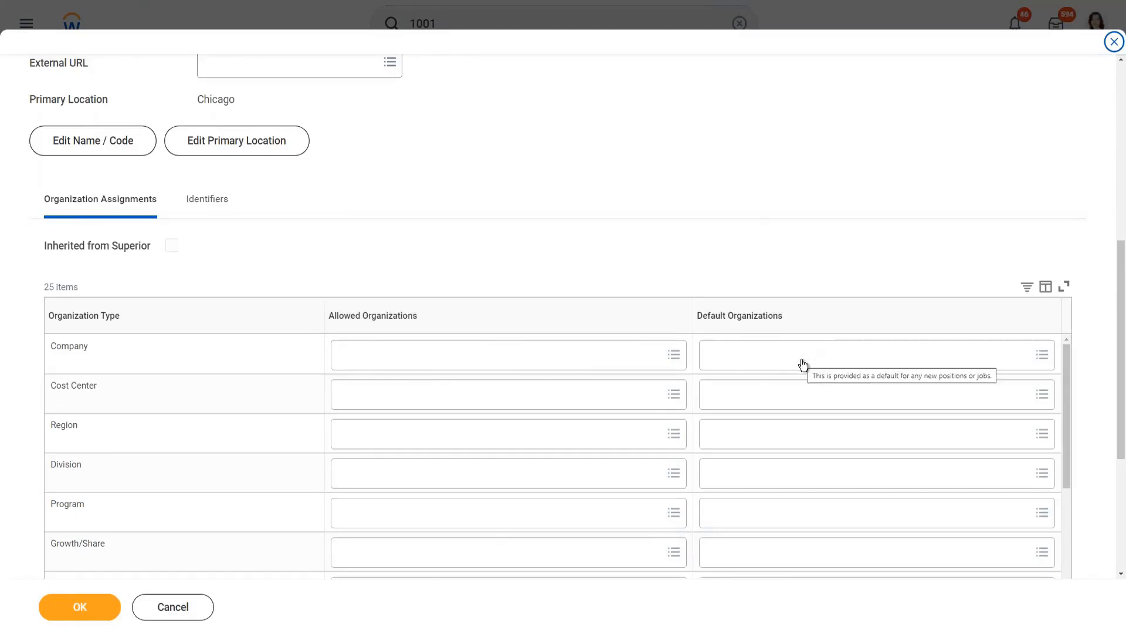
mouse_move(79, 346)
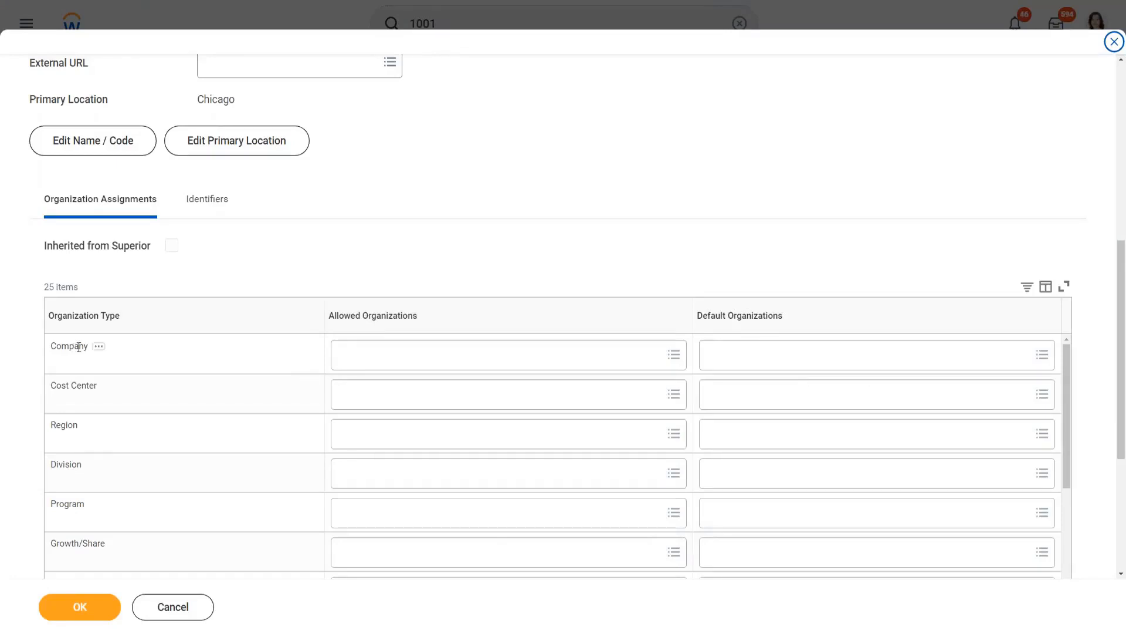
left_click(405, 356)
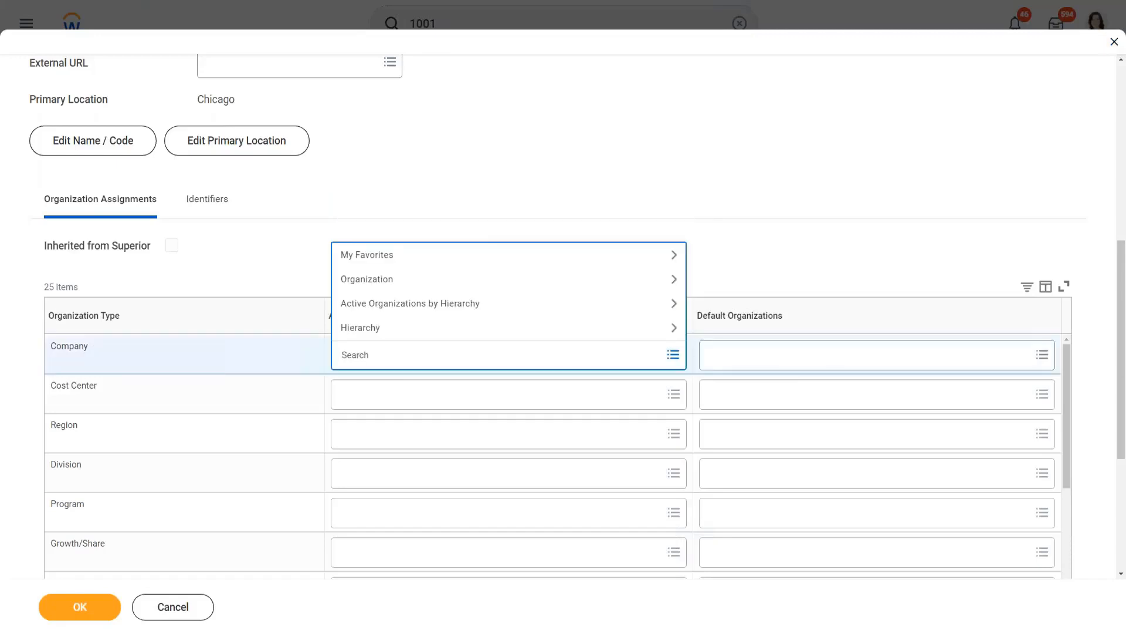
type("ww")
key("Return")
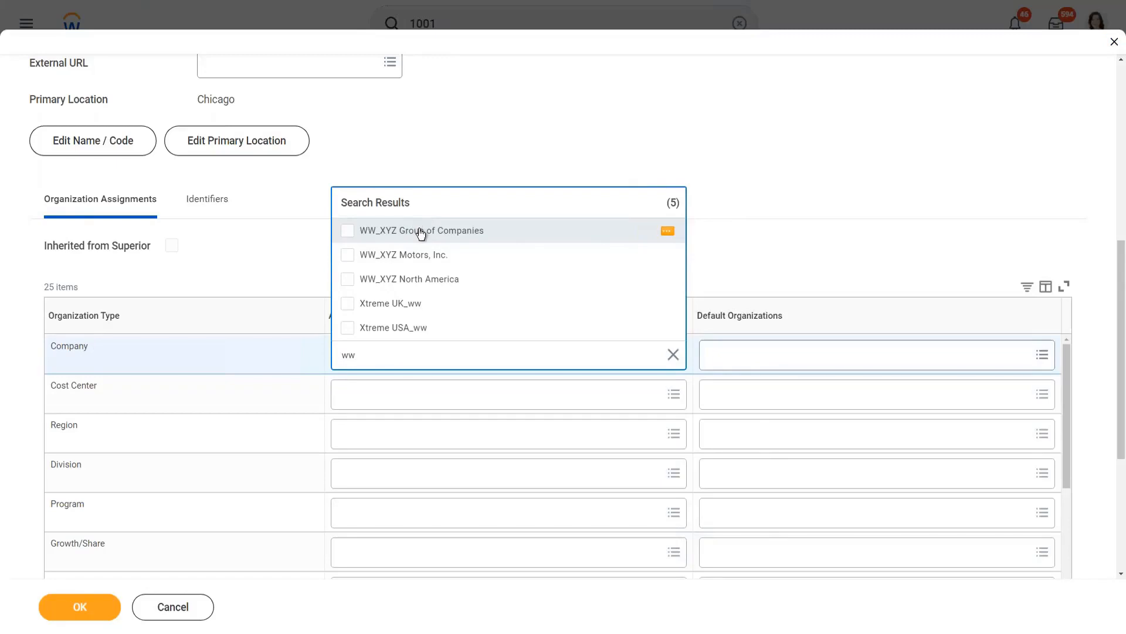
left_click(421, 234)
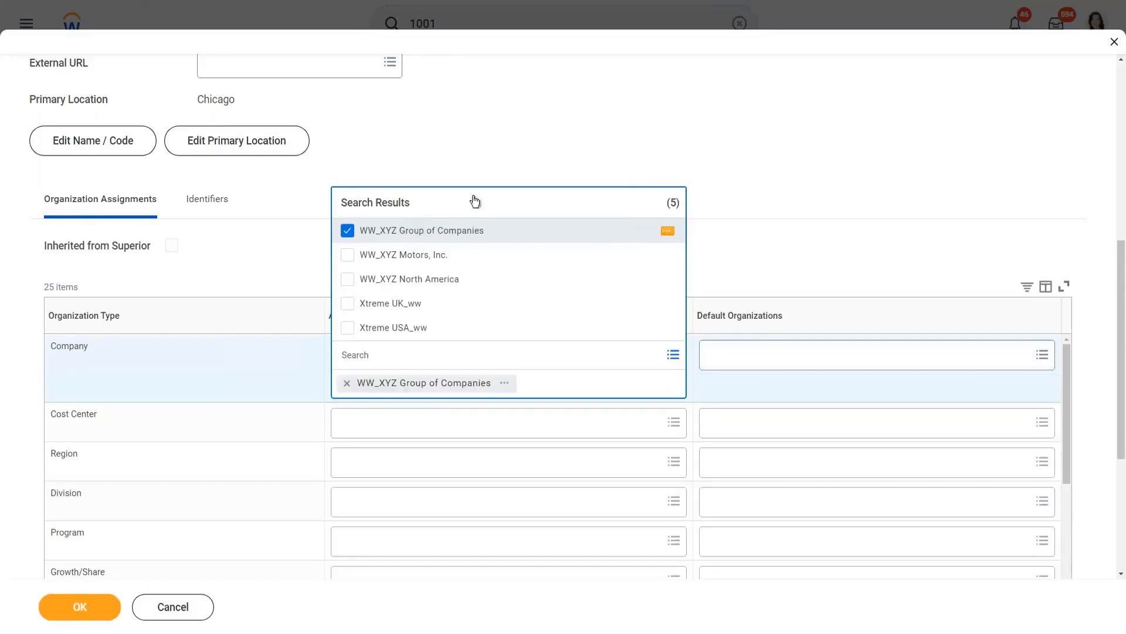
left_click(547, 145)
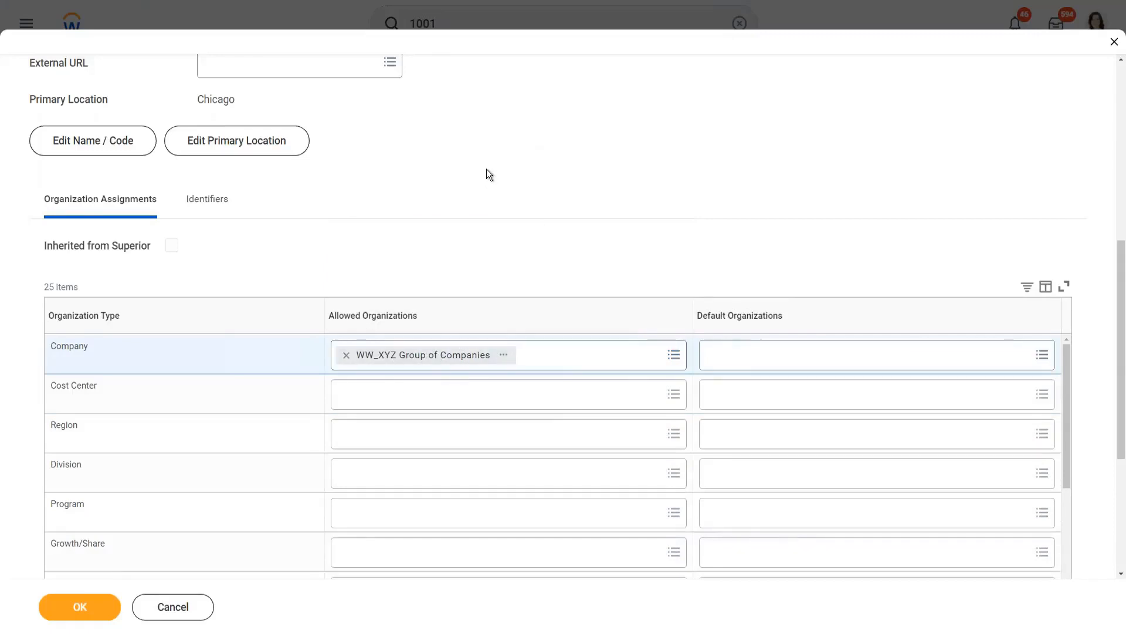
Review the supervisory organization's general details and the details of the allowed WW_XYZ Group of Companies hierarchy
scroll(486, 169, "up", 5)
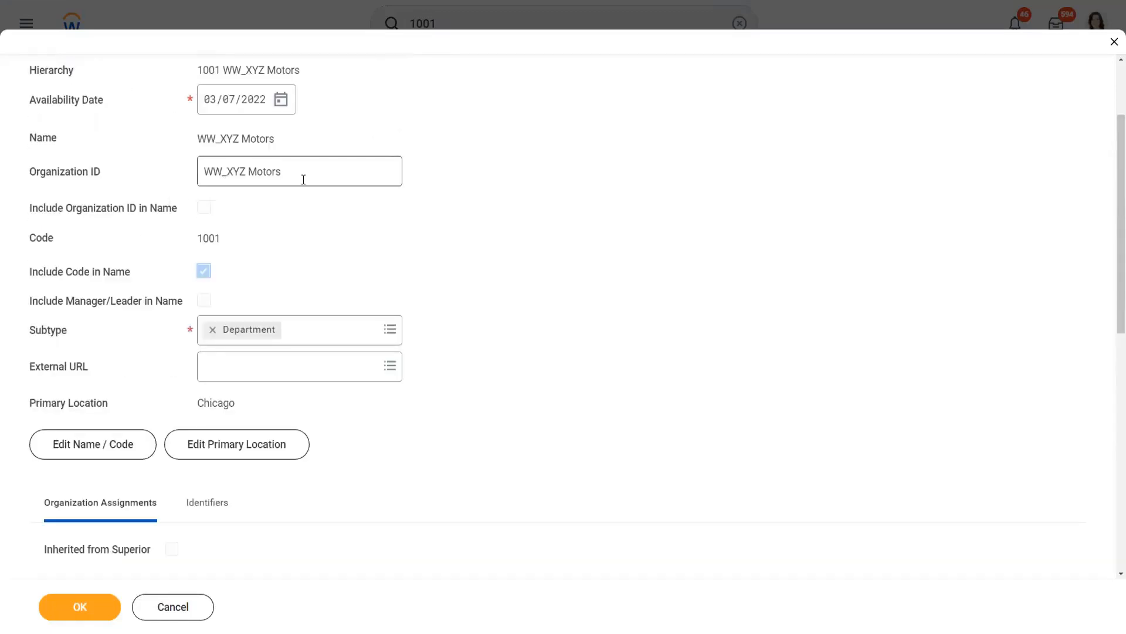
mouse_move(316, 182)
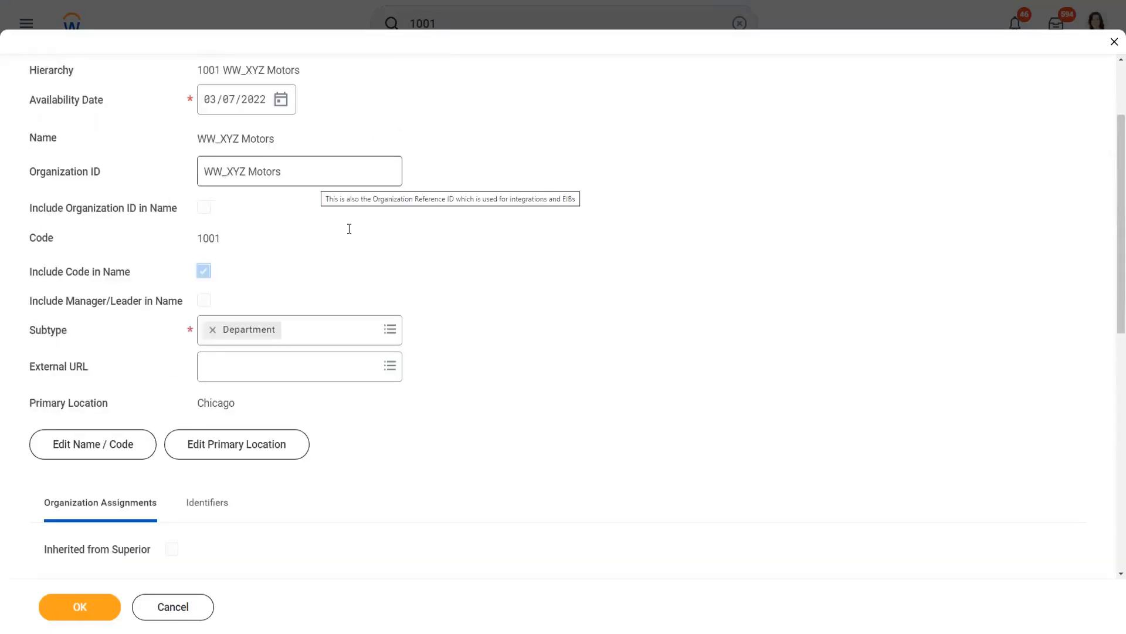
scroll(521, 304, "down", 3)
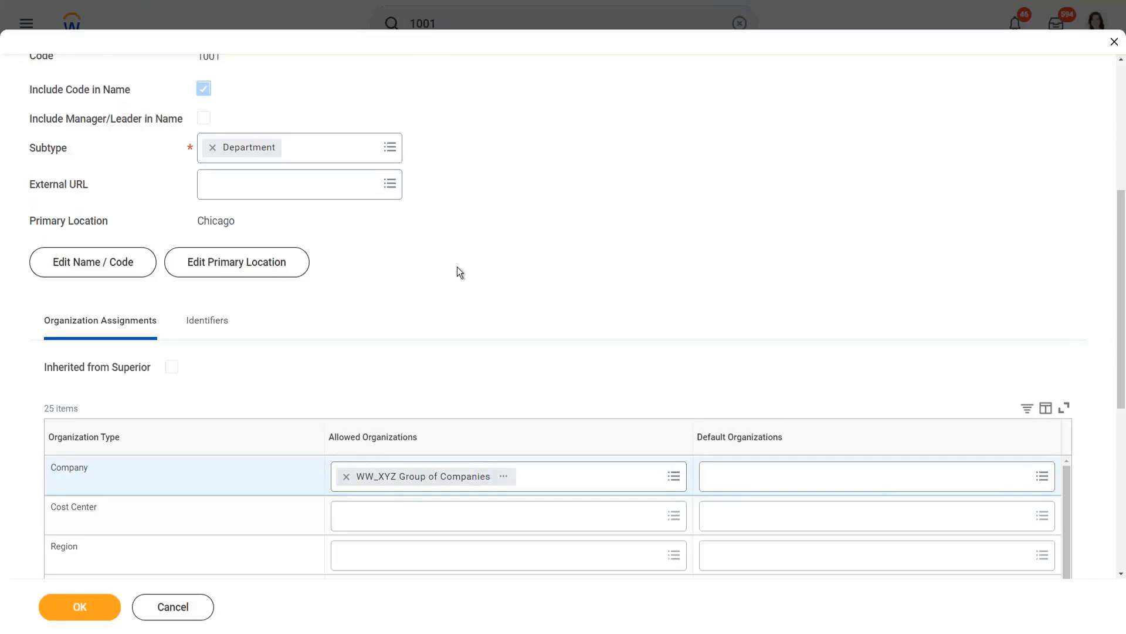
left_click(504, 476)
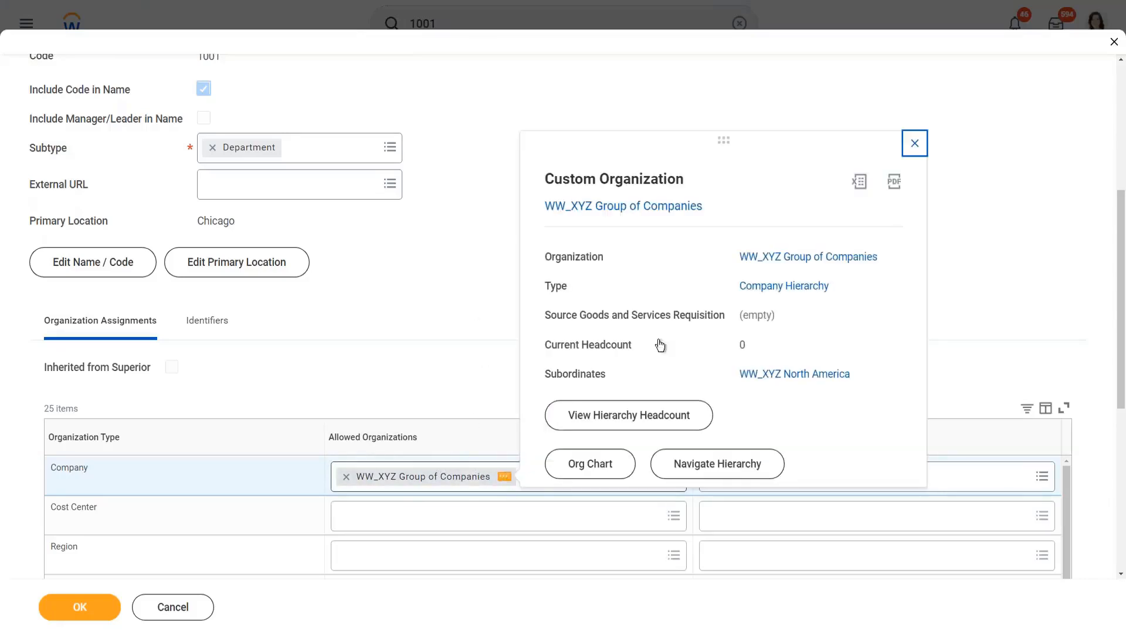
left_click(459, 309)
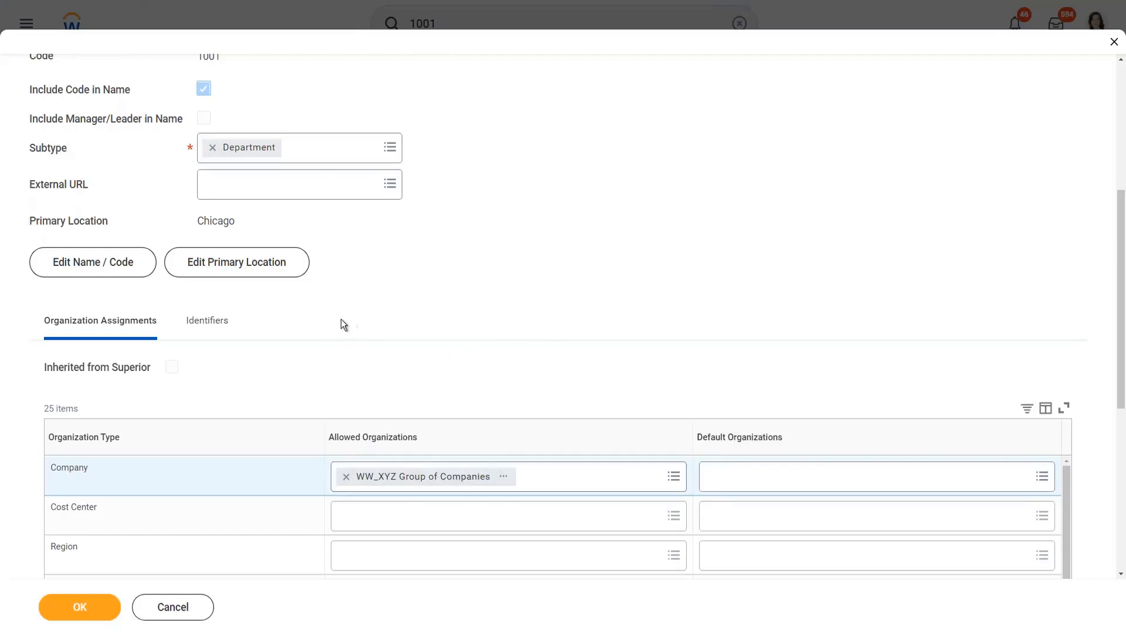
scroll(343, 325, "up", 5)
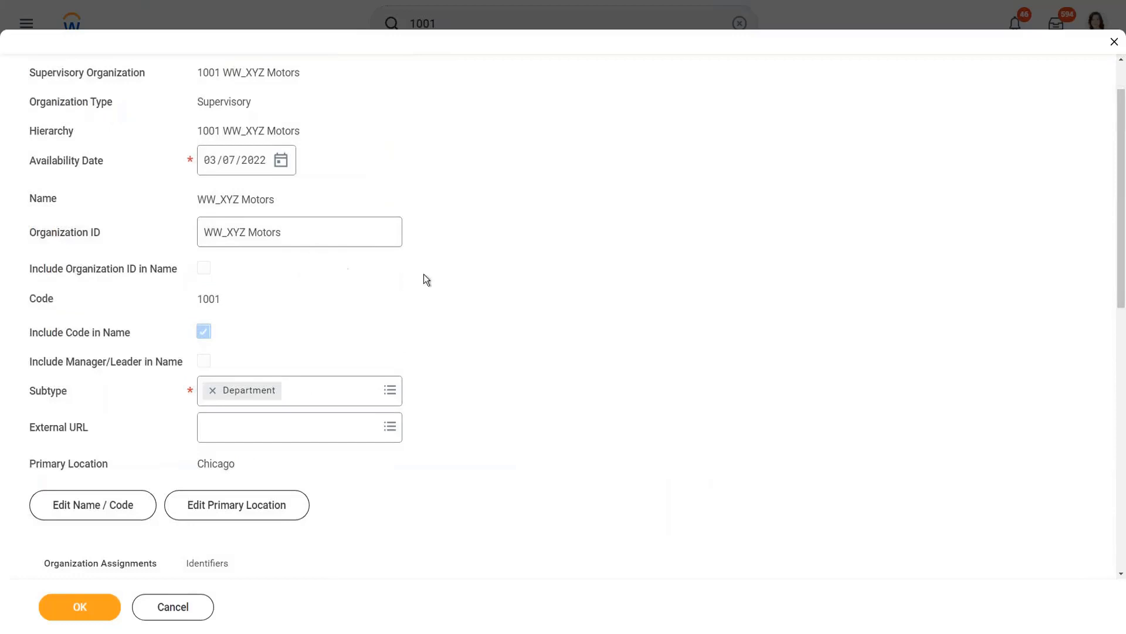
scroll(494, 297, "down", 5)
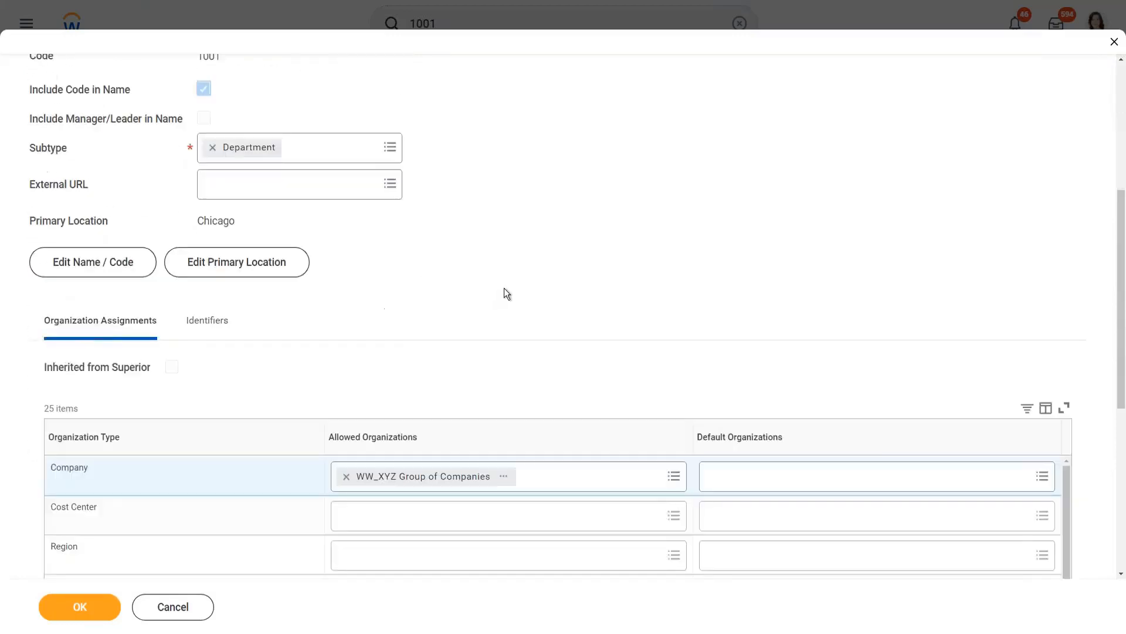
Set the default organization for the Company type to WW_XYZ Motors, Inc
scroll(512, 299, "down", 1)
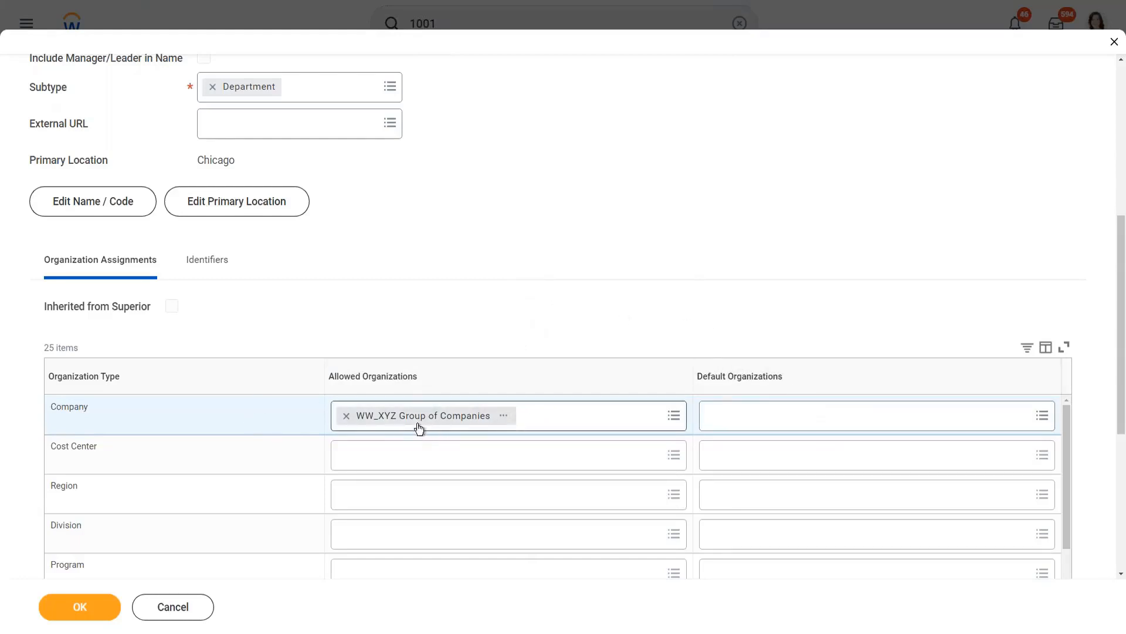
left_click(771, 420)
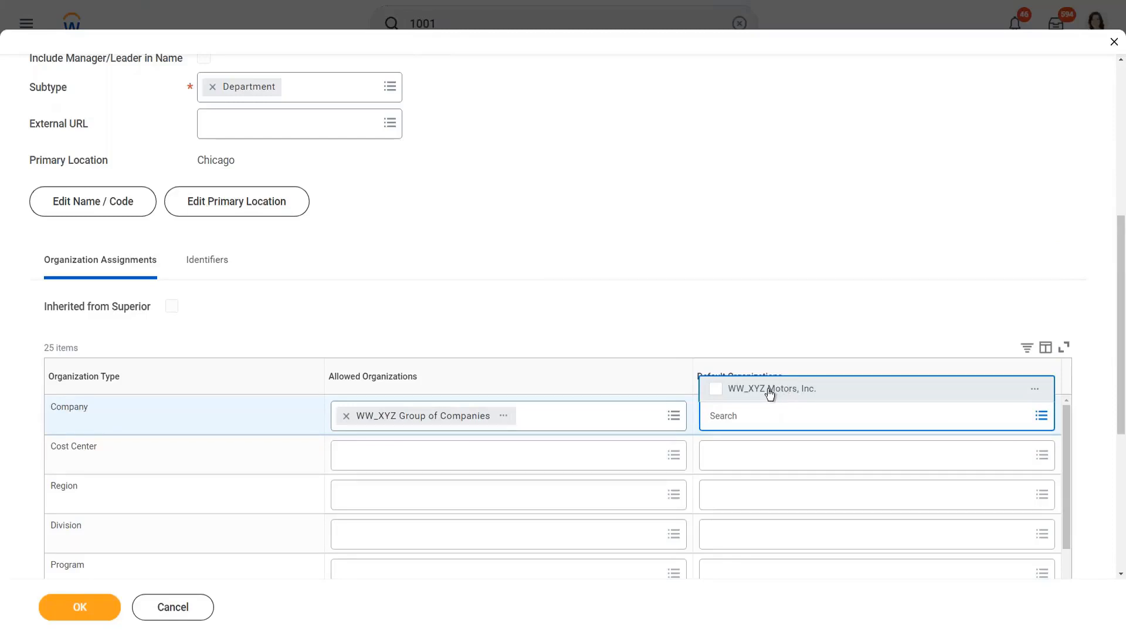
left_click(770, 390)
left_click(684, 235)
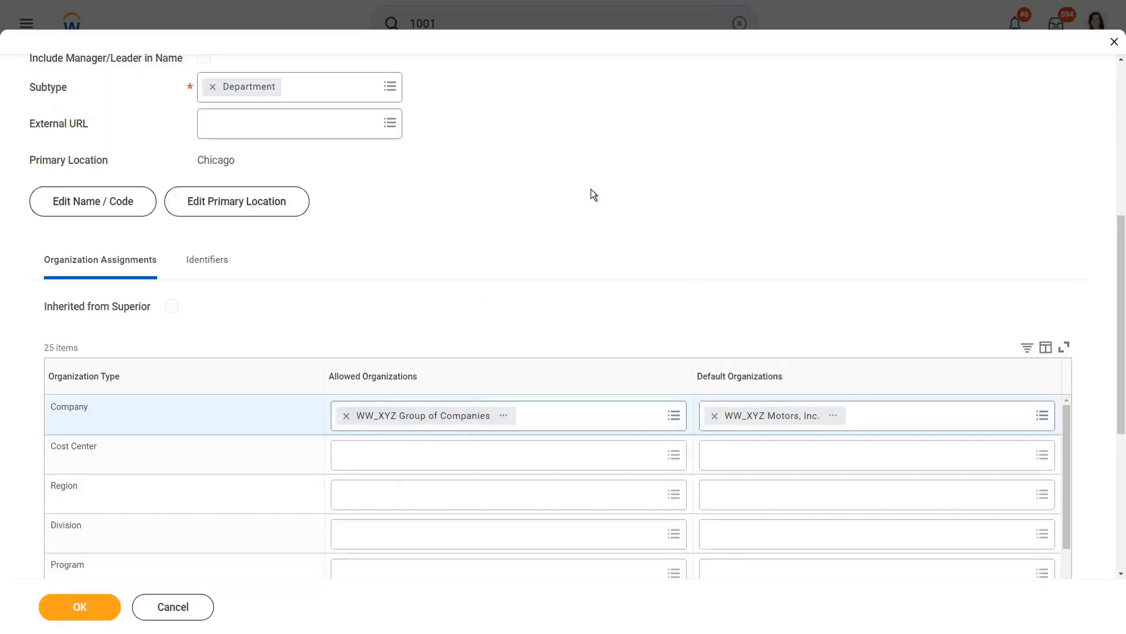
left_click(395, 457)
type("ww")
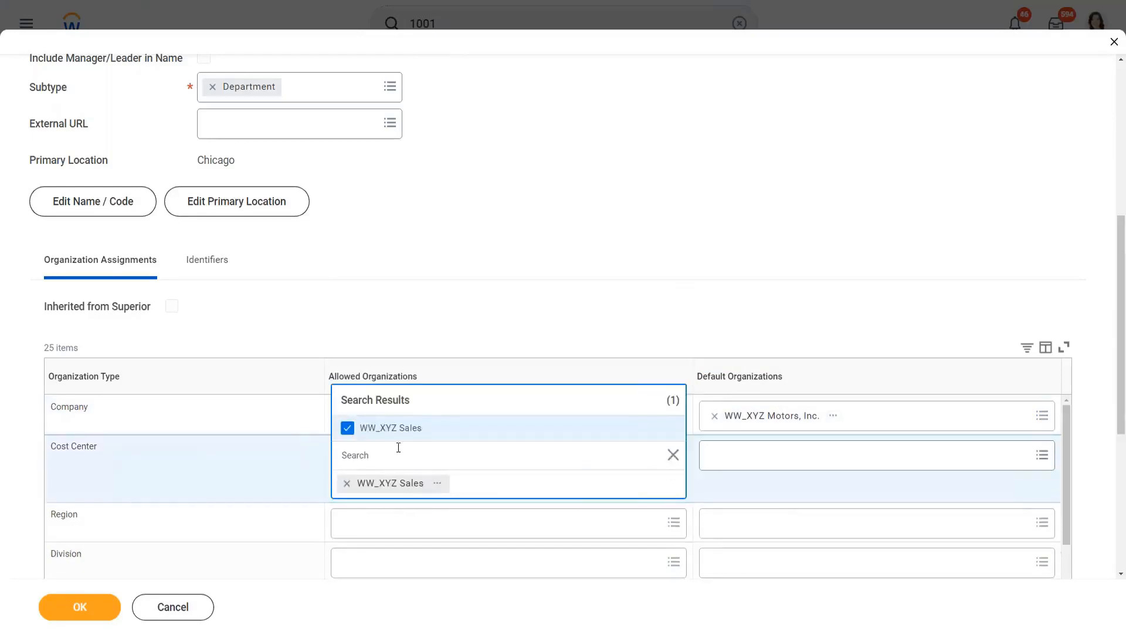
left_click(564, 196)
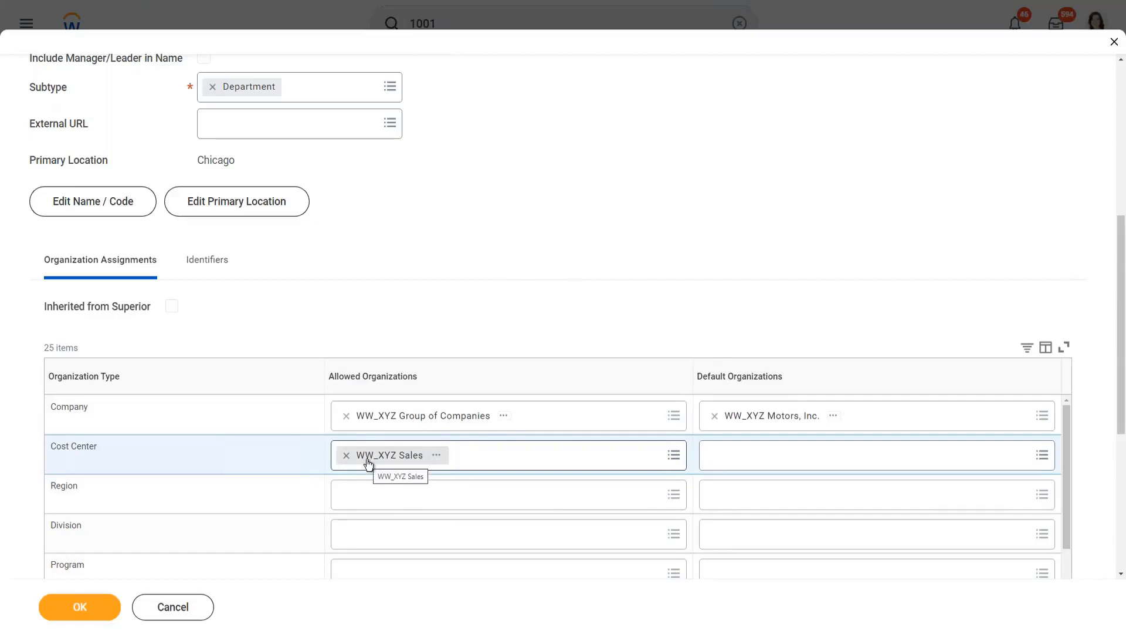
left_click(346, 462)
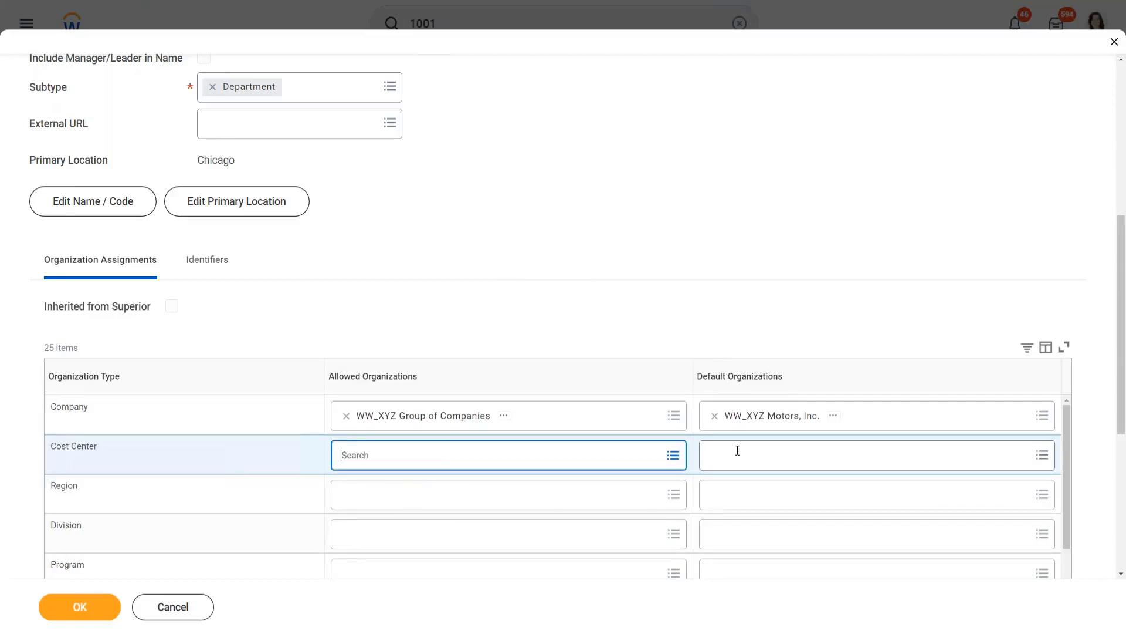
Set the default organization for the Cost Center type to WW_XYZ Sales
left_click(747, 458)
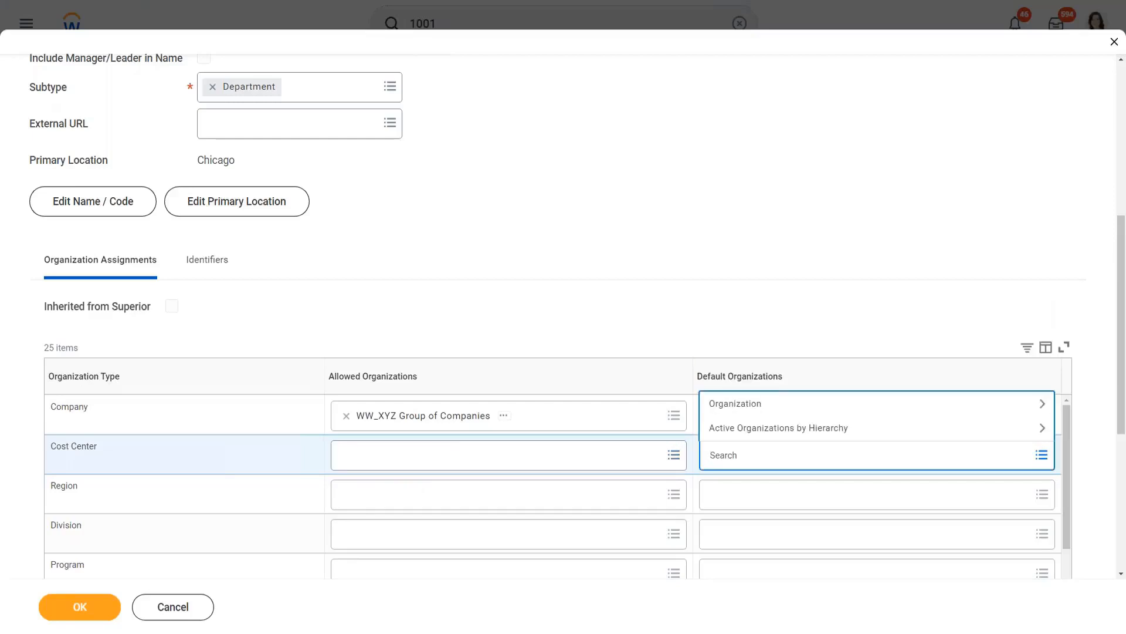
type("sales")
key("Return")
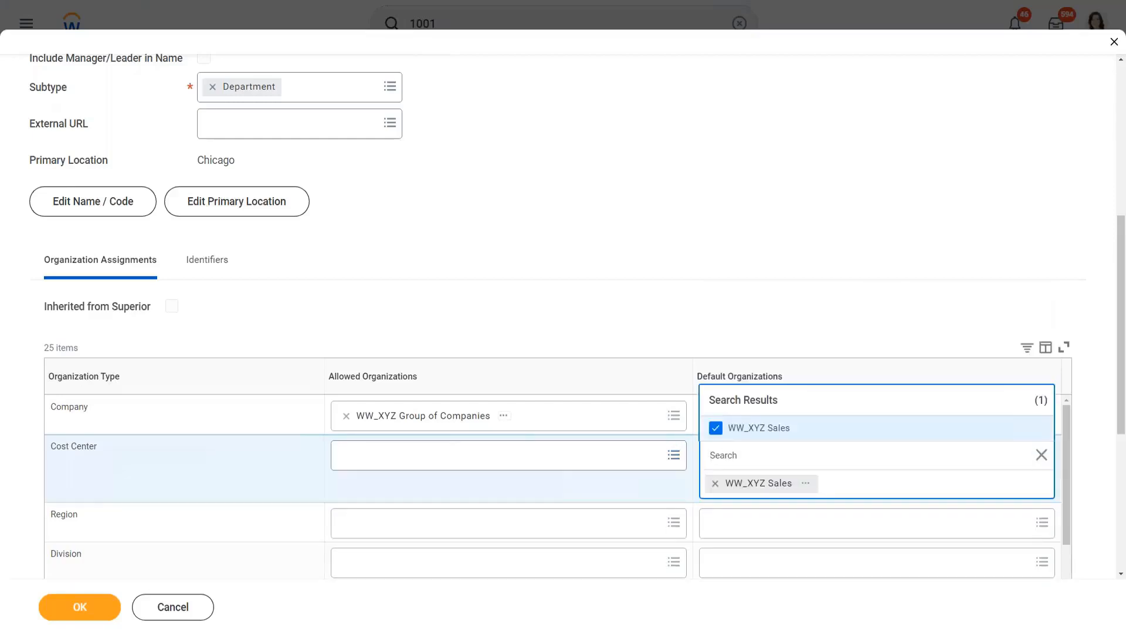
left_click(686, 198)
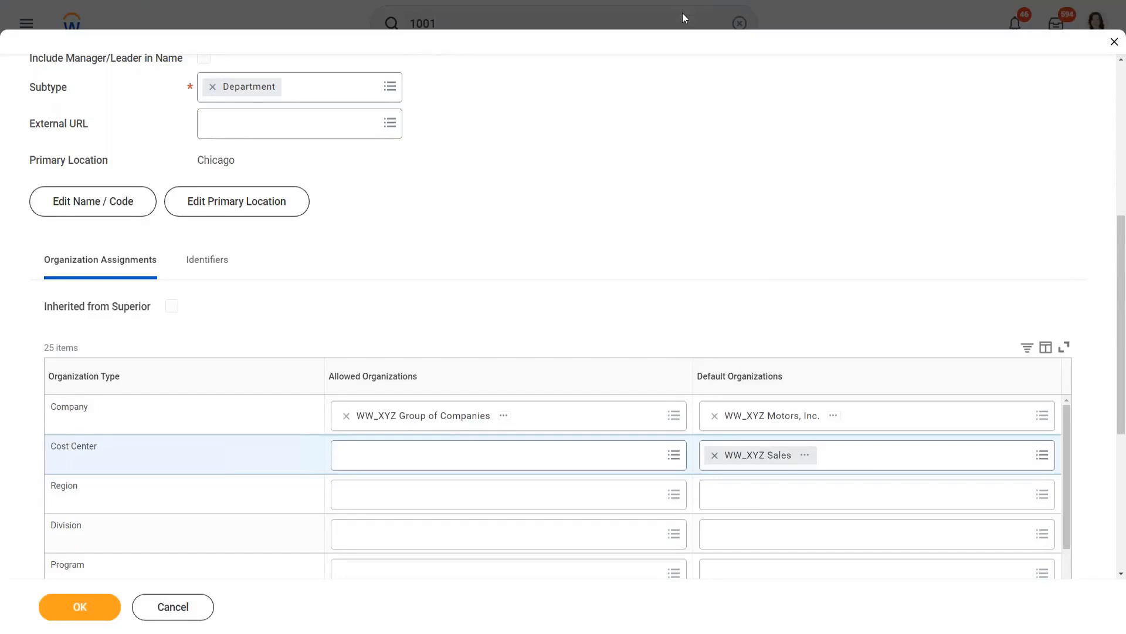
mouse_move(593, 390)
left_mouse_down()
mouse_move(445, 317)
mouse_move(289, 458)
mouse_move(487, 503)
mouse_move(598, 399)
mouse_move(600, 383)
left_mouse_up()
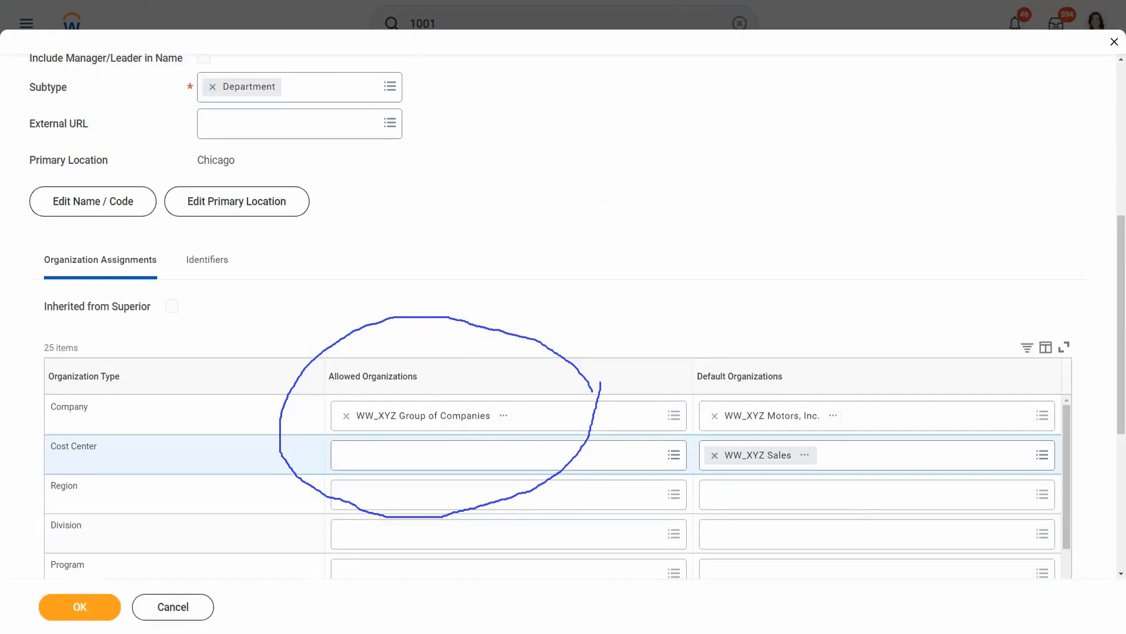
left_click(677, 66)
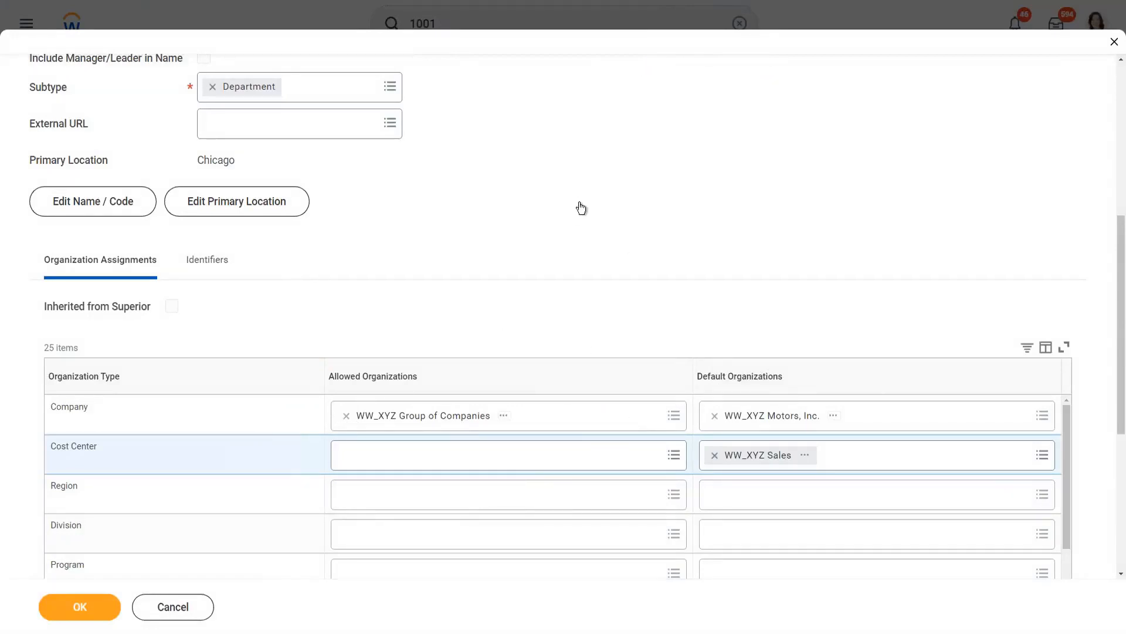
Remove WW_XYZ Group of Companies from the Company type's allowed organizations and save the supervisory organization
left_click(346, 415)
left_click(555, 200)
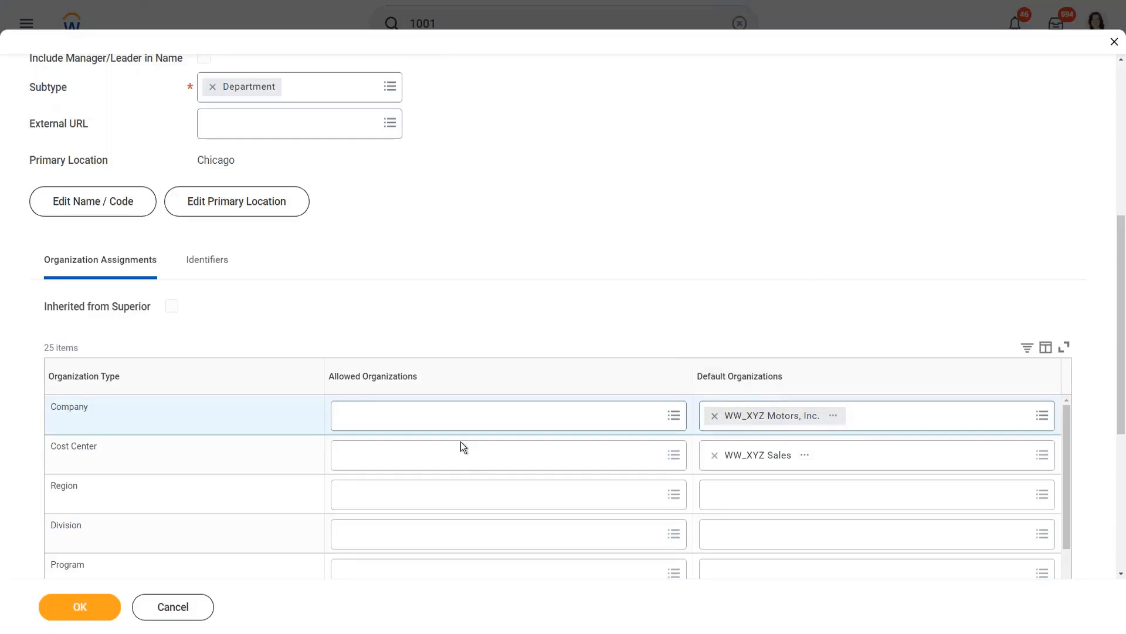
scroll(529, 409, "down", 2)
scroll(533, 452, "up", 2)
left_click(415, 460)
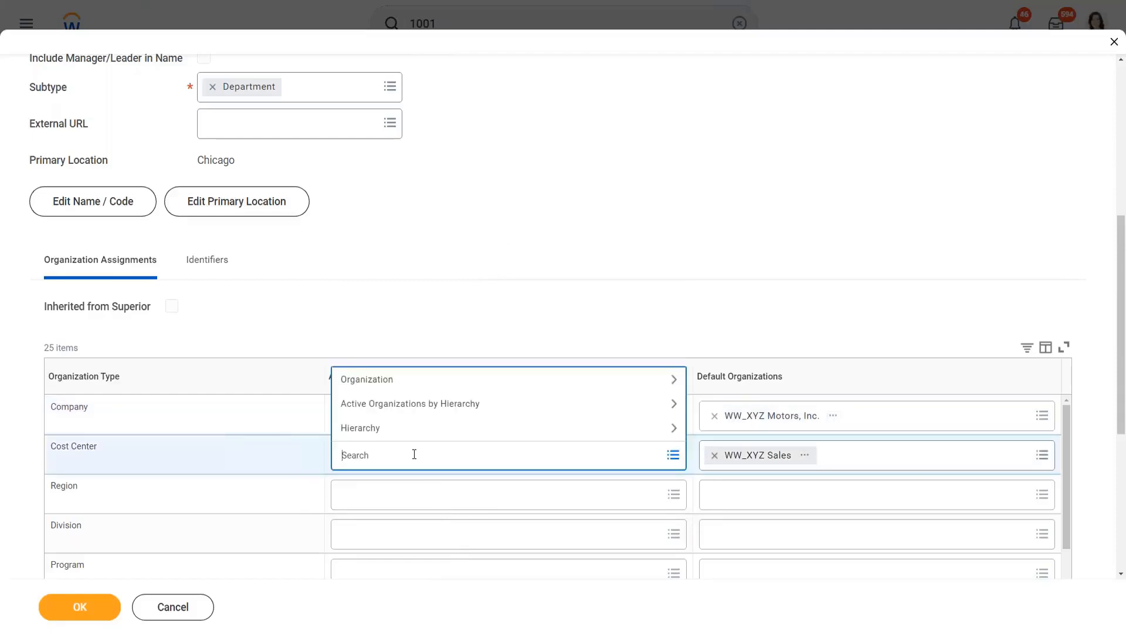
left_click(522, 215)
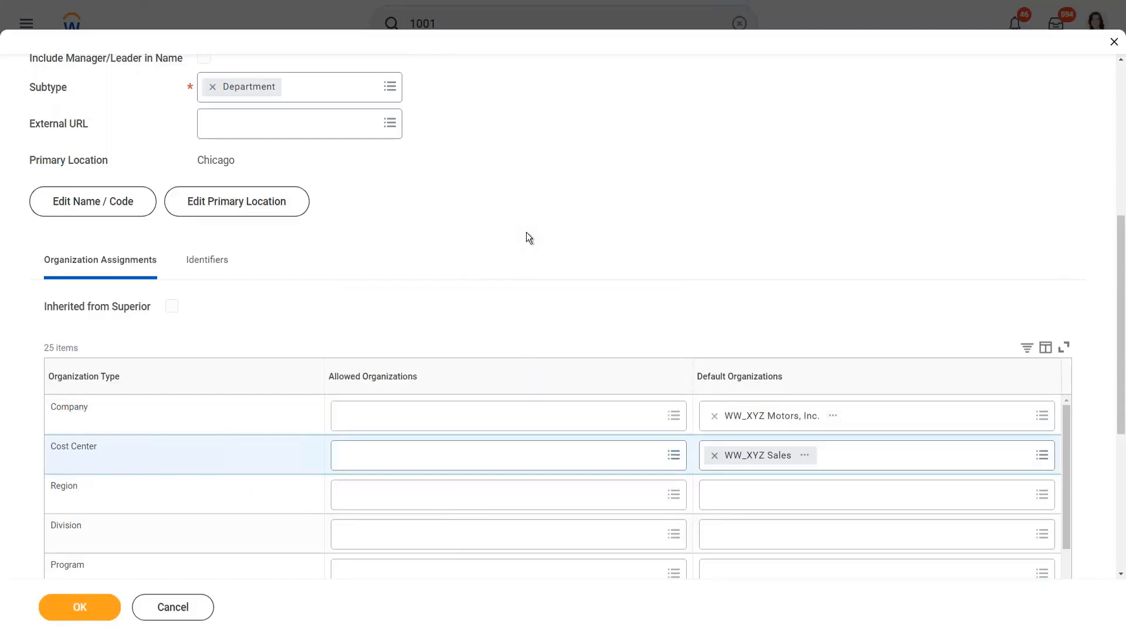
left_click(68, 611)
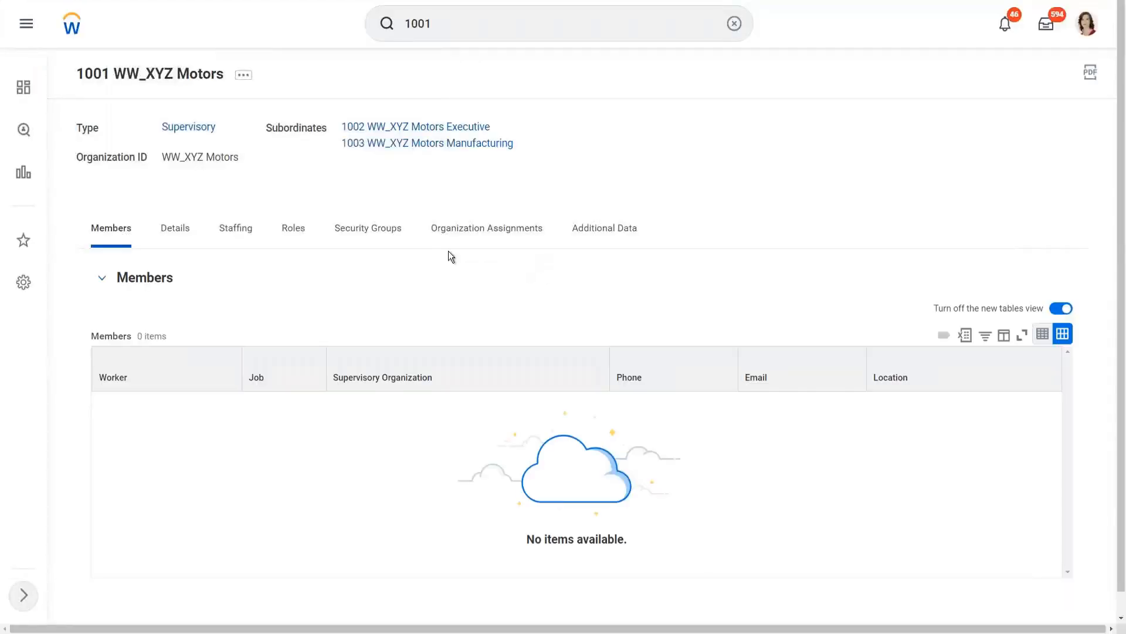
Review the saved allowed and default organizations in the organization assignments of 1001 WW_XYZ Motors
left_click(493, 227)
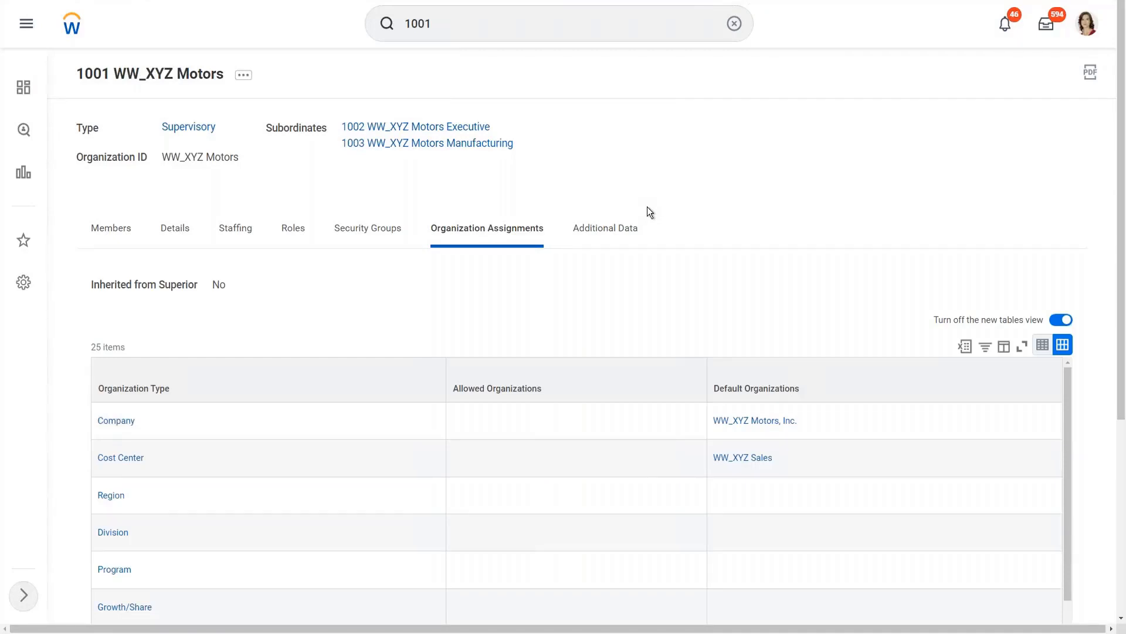
scroll(673, 252, "down", 3)
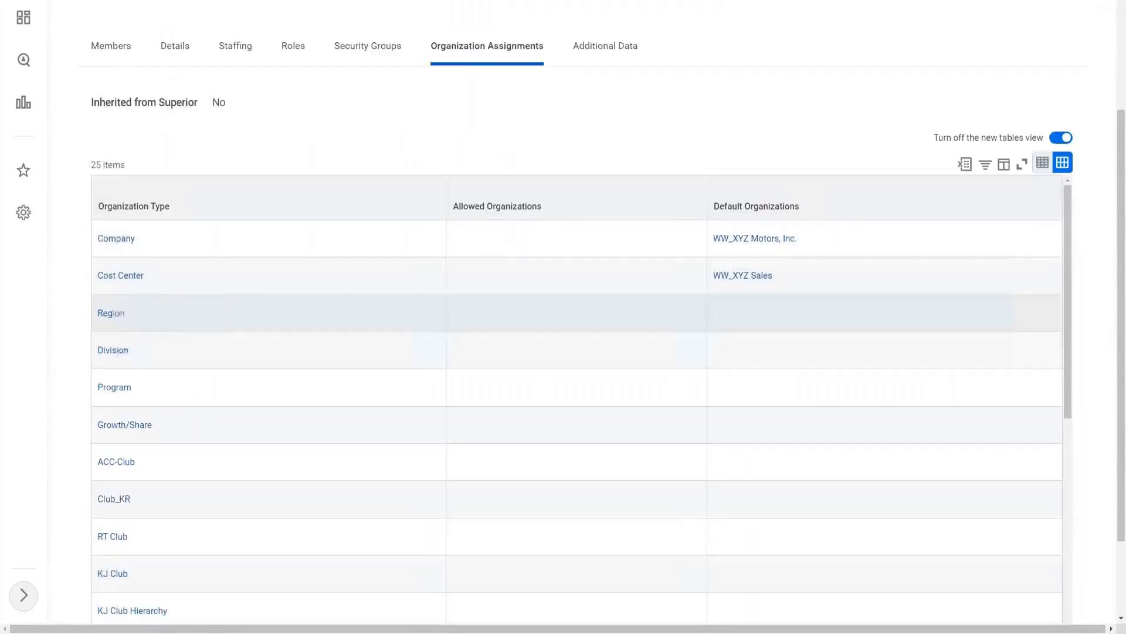
mouse_move(115, 359)
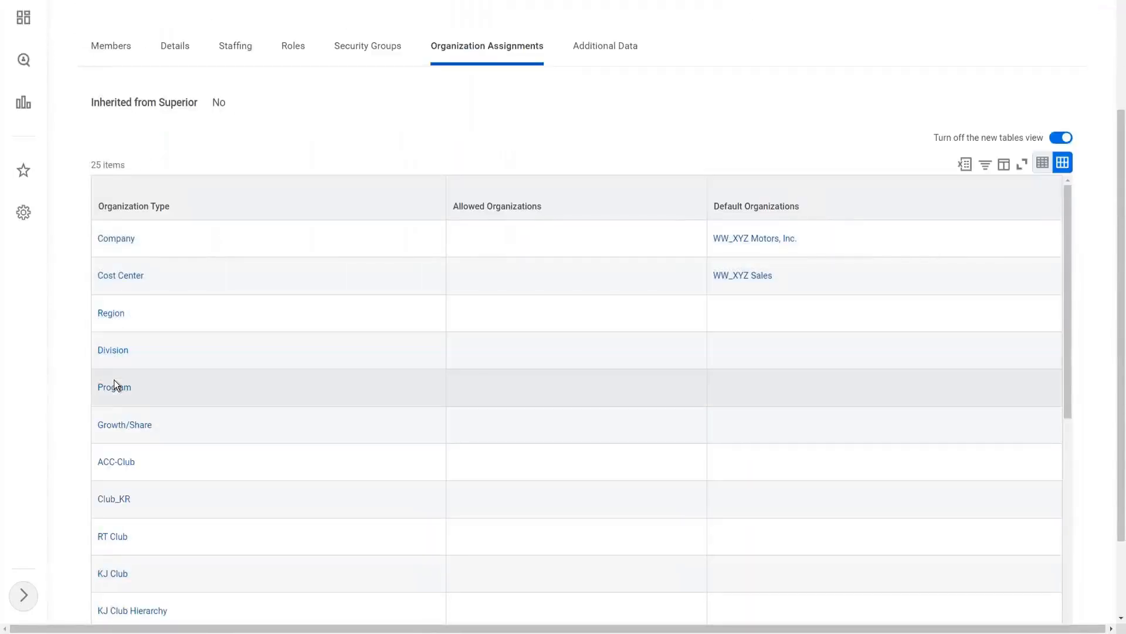
scroll(201, 367, "down", 2)
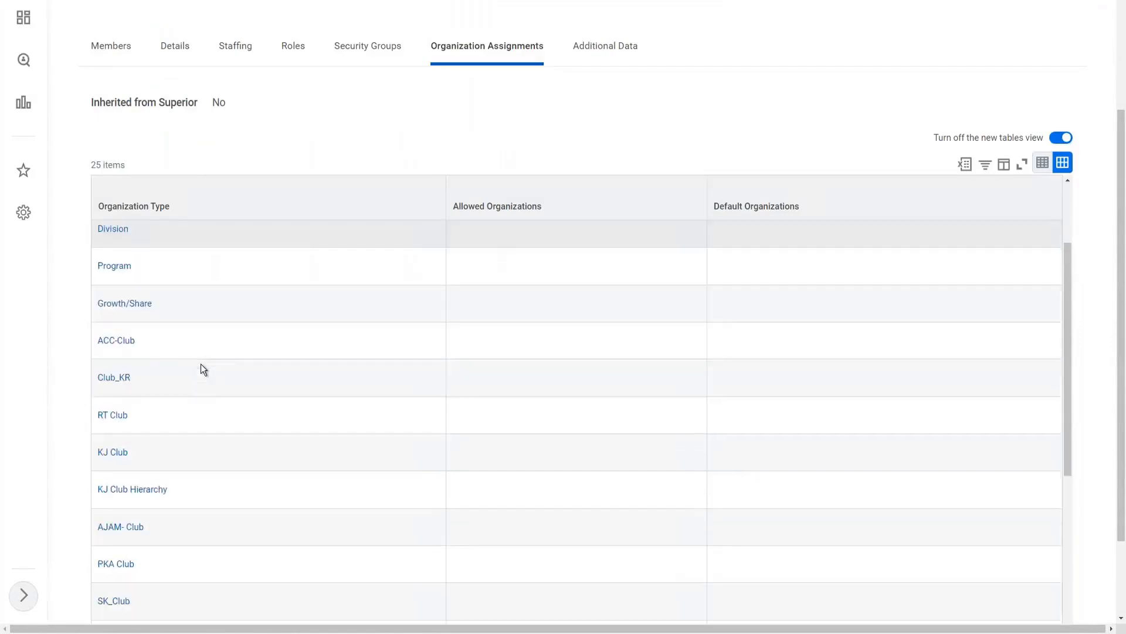
scroll(200, 369, "down", 6)
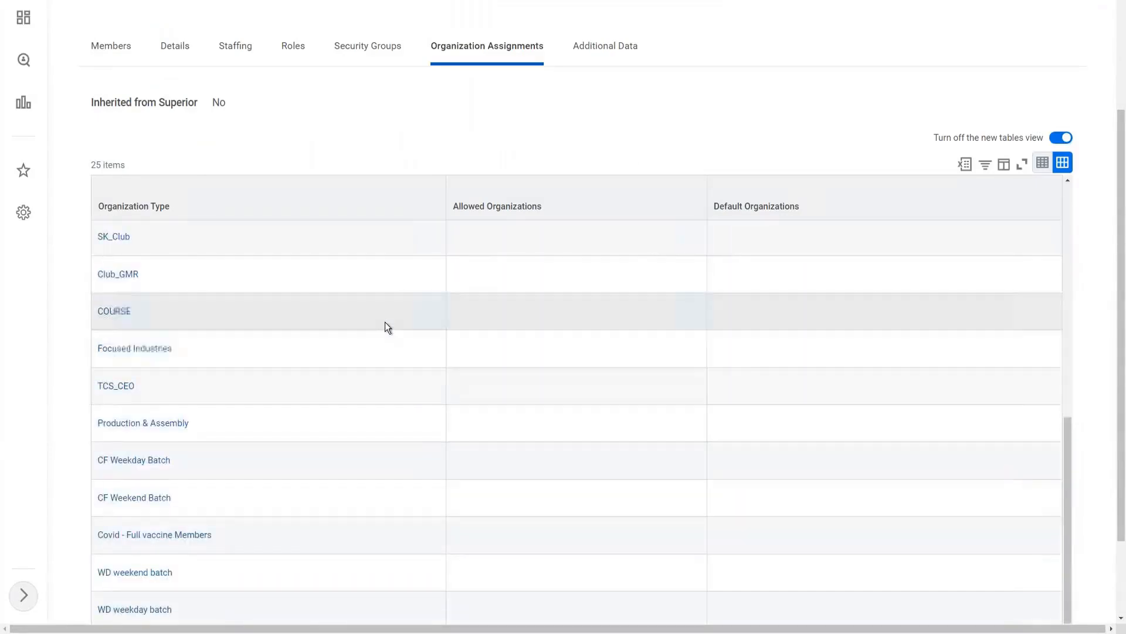
scroll(385, 327, "up", 6)
scroll(677, 143, "up", 4)
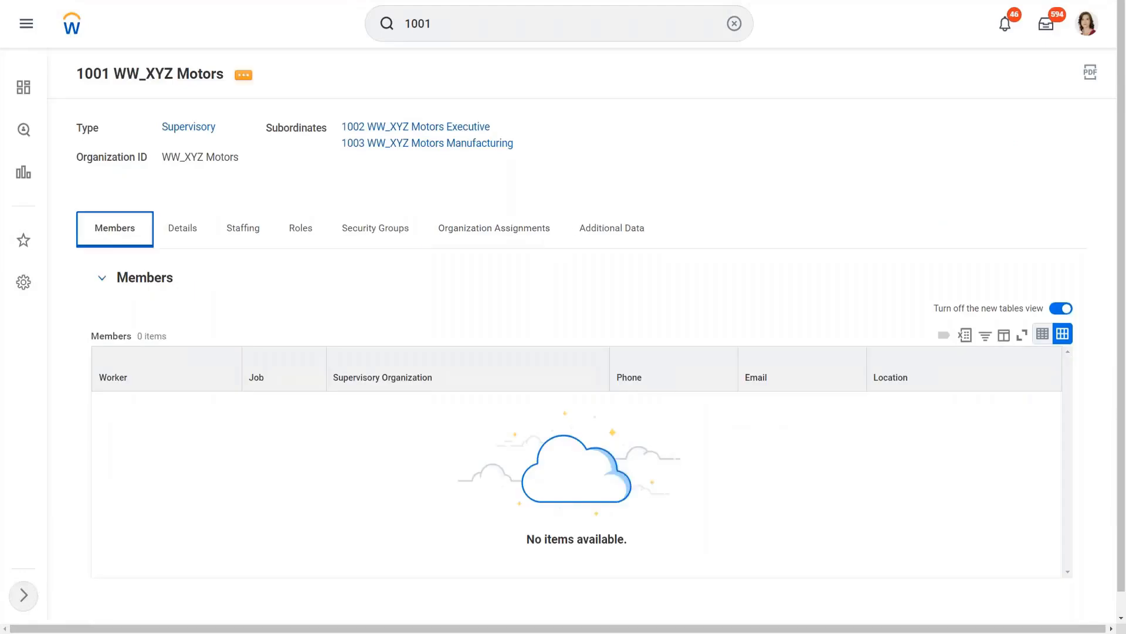
Reopen the 1001 WW_XYZ Motors supervisory organization for editing and check its Company and Cost Center assignments
left_click(244, 75)
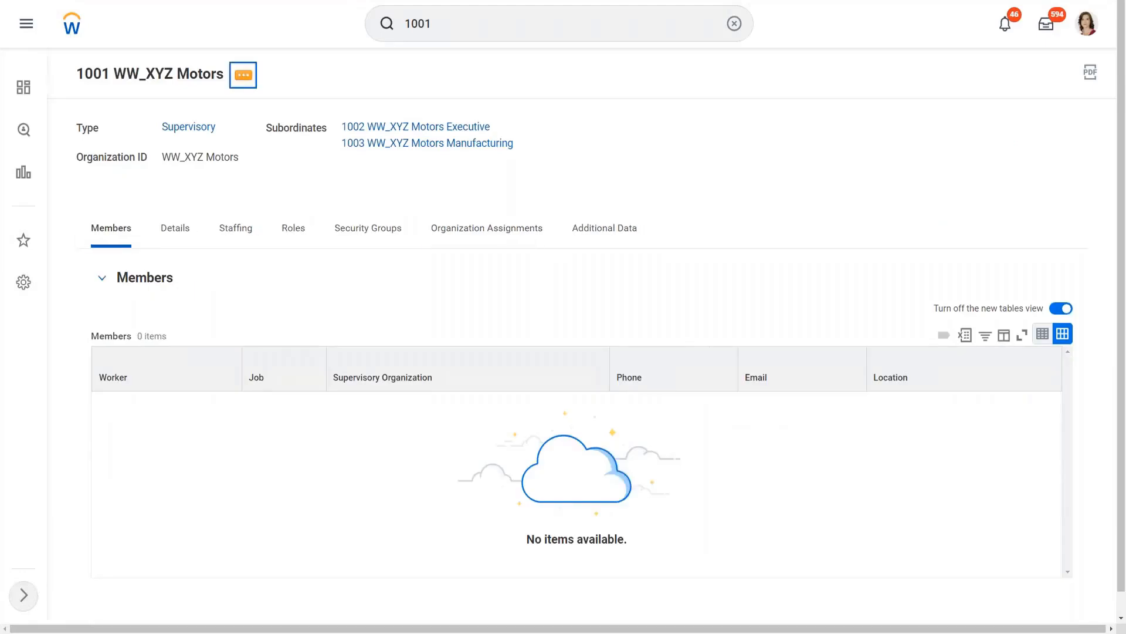
left_click(251, 79)
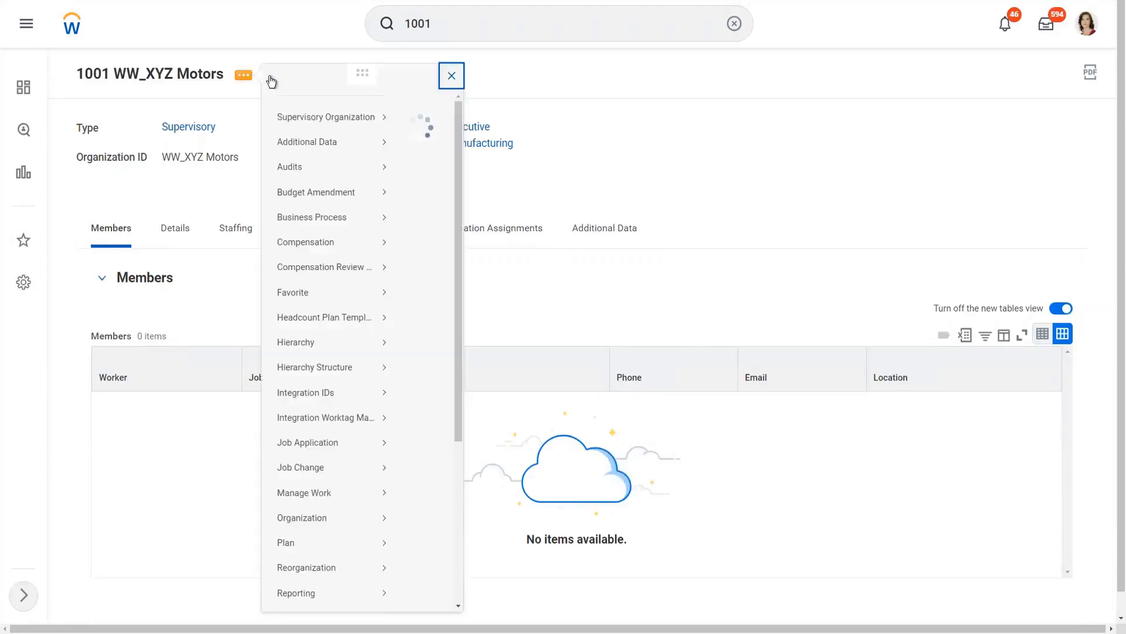
mouse_move(327, 142)
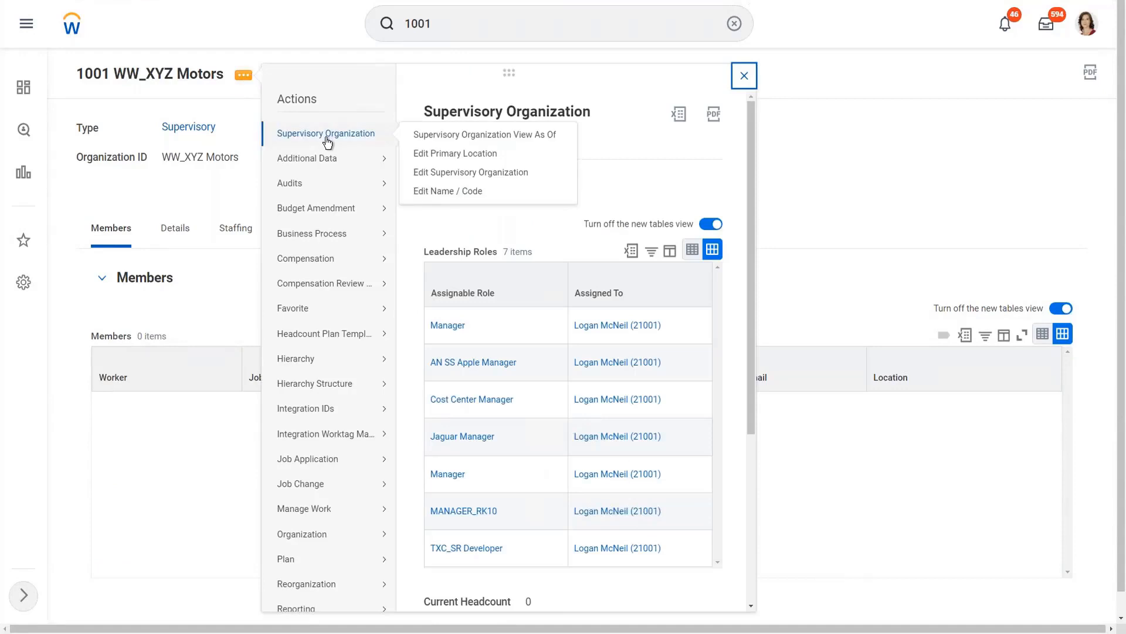
left_click(504, 177)
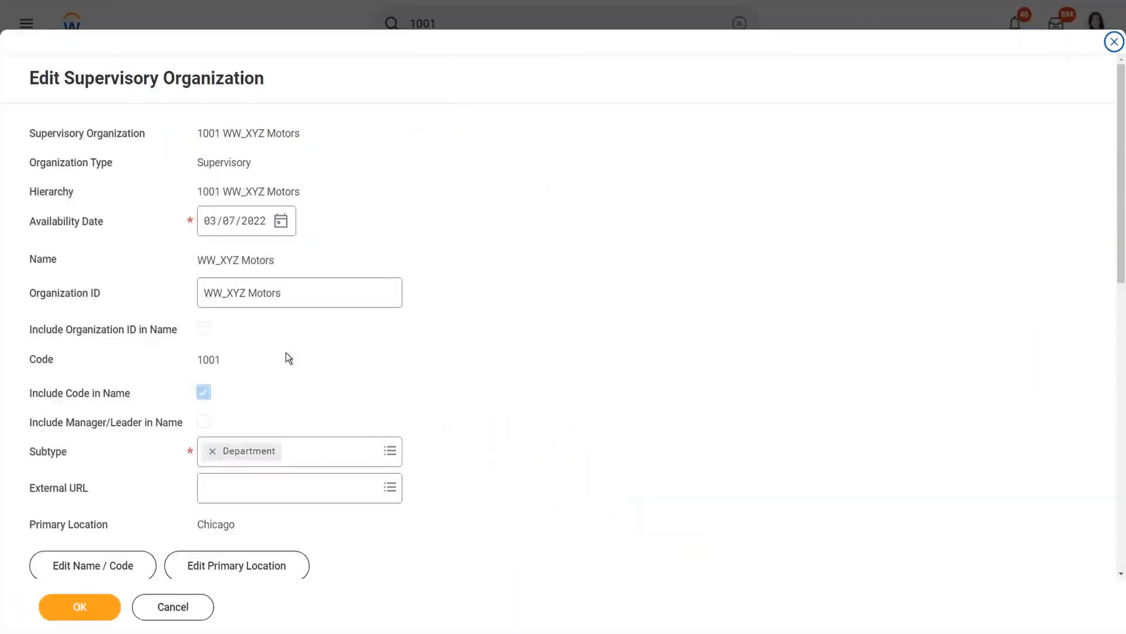
scroll(287, 352, "down", 3)
scroll(287, 357, "down", 1)
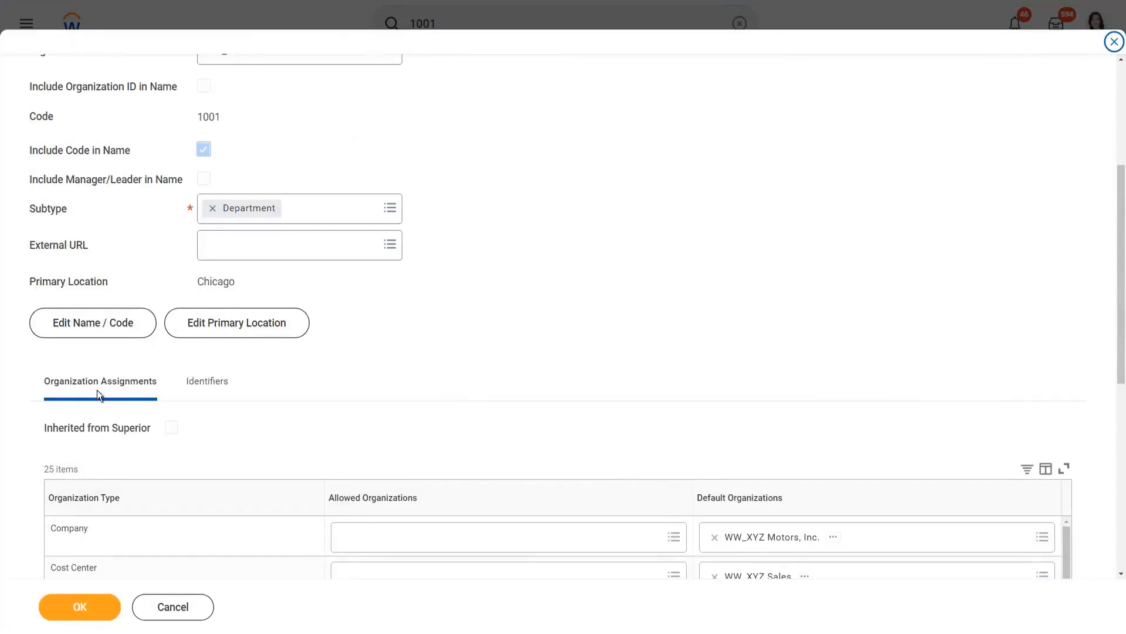
scroll(208, 386, "down", 2)
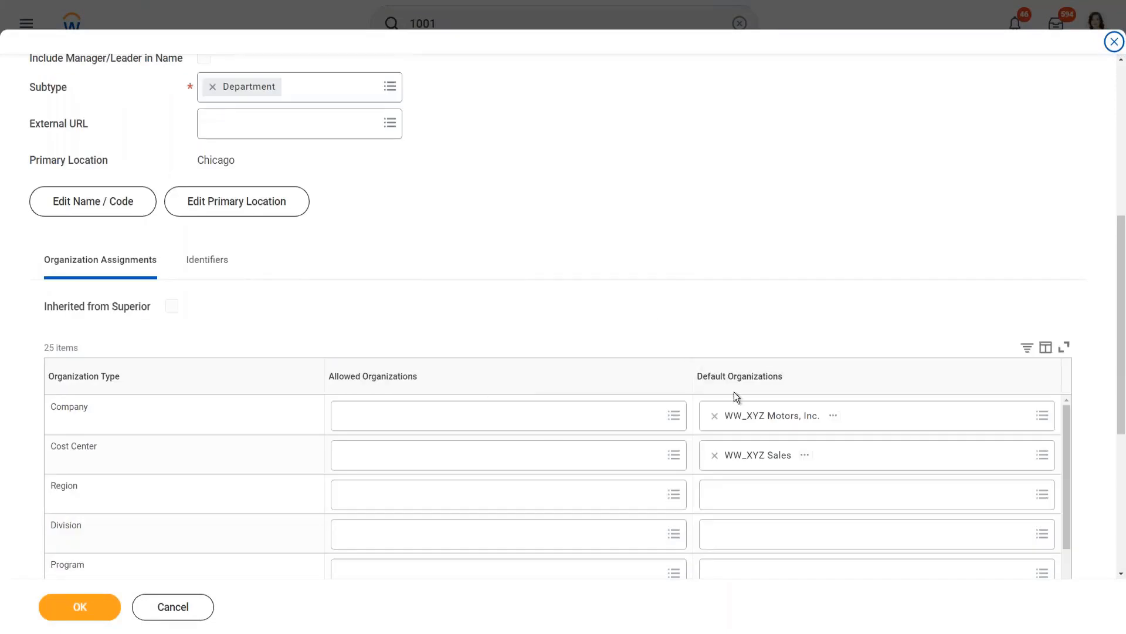
Submit the supervisory organization edit and open the organization assignments of 1001 WW_XYZ Motors
left_click(622, 191)
left_click(78, 611)
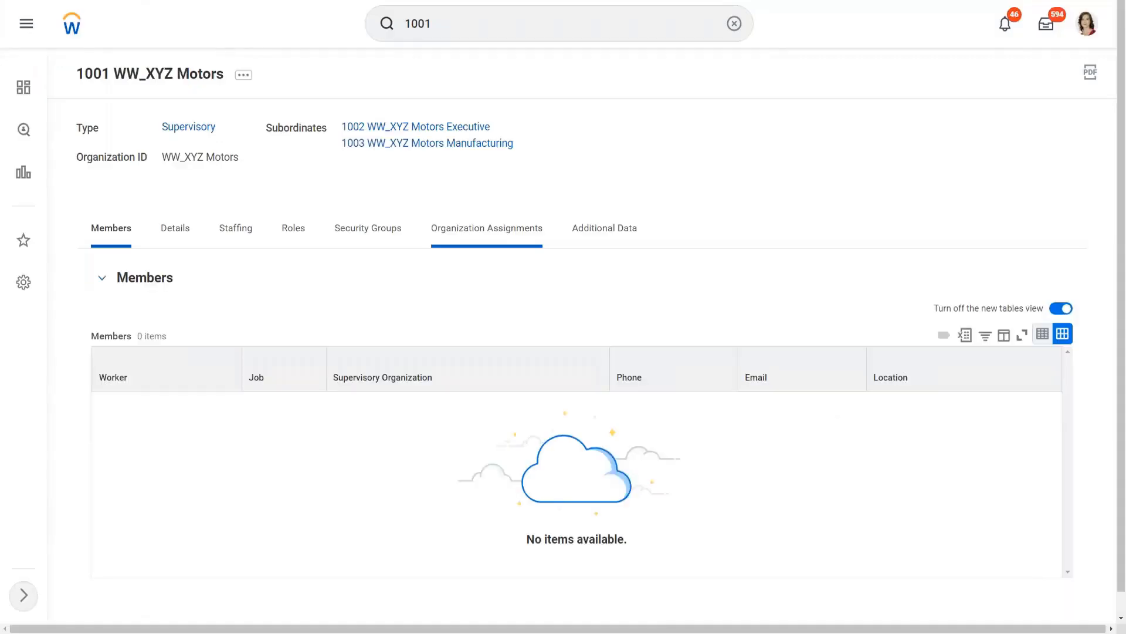
left_click(487, 229)
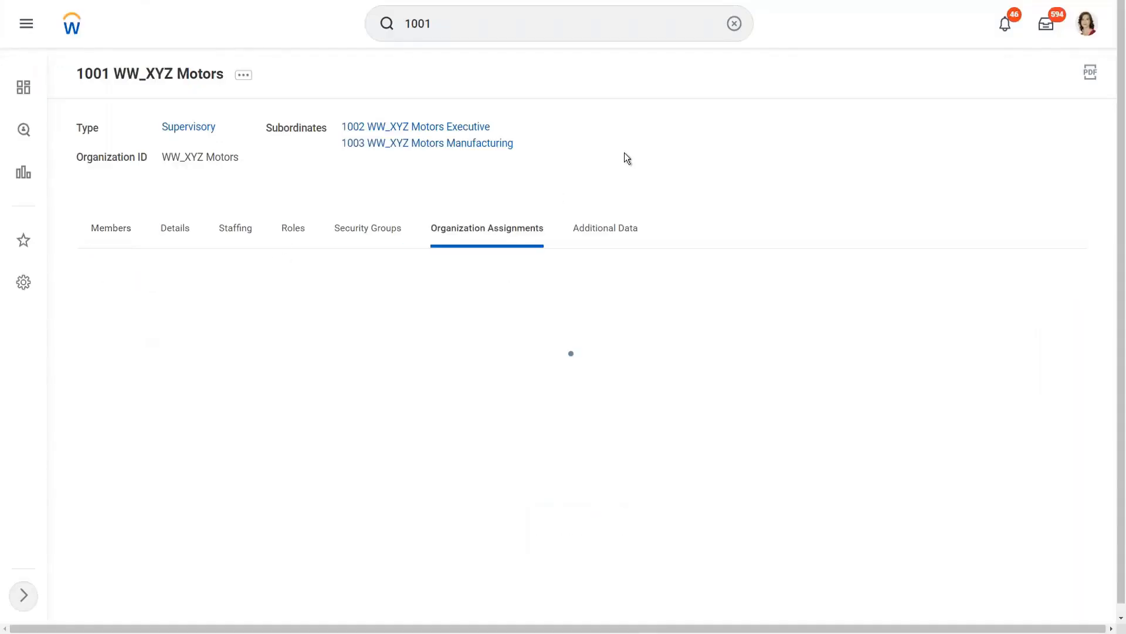